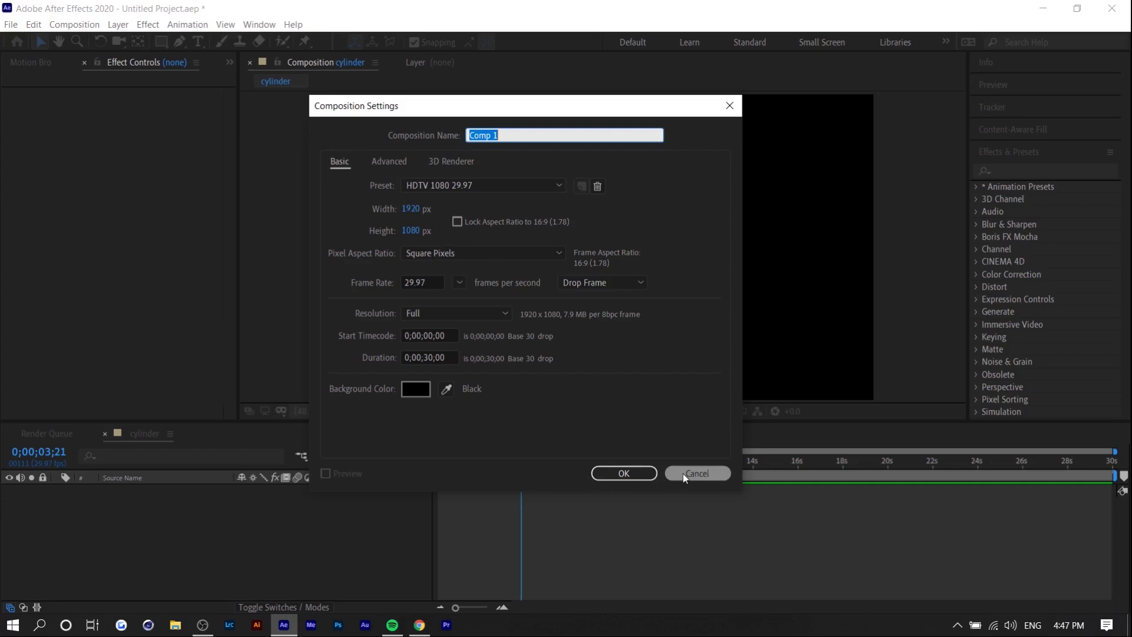
Cancel the Composition Settings dialog without changes to return to the empty 'cylinder' comp.
left_click(686, 472)
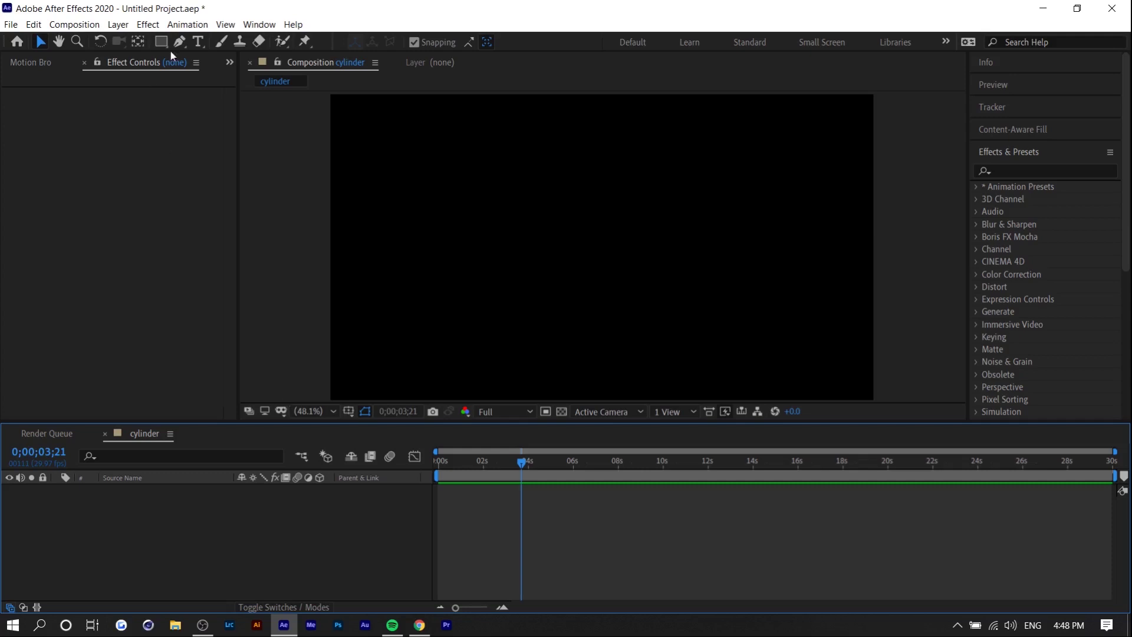
Start a text layer in the comp and set its font to Helvetica Neue LT Std.
left_click(198, 41)
left_click(560, 249)
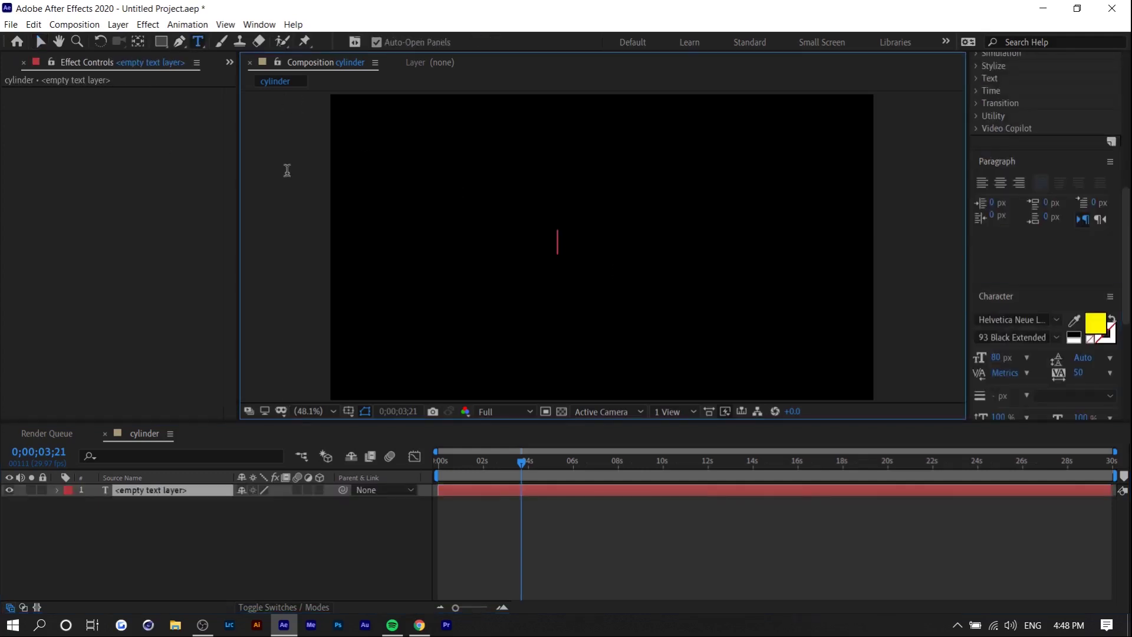
left_click(1022, 323)
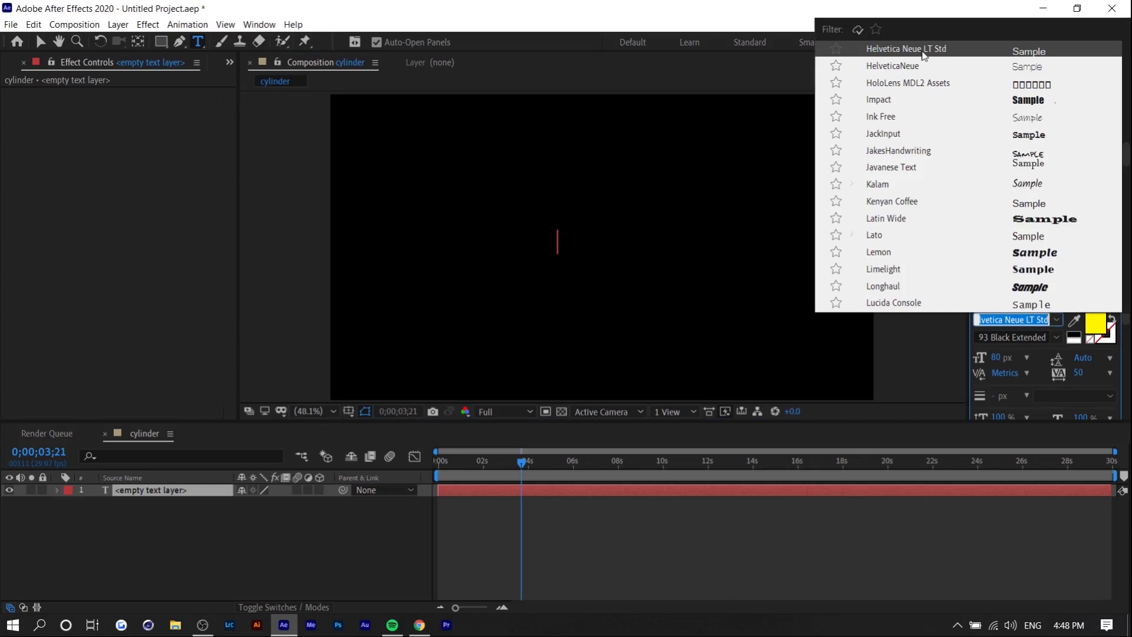
left_click(971, 53)
Type the text as 'CREATE' in capitals, replacing the earlier test letters.
type("ss")
key("ctrl+a")
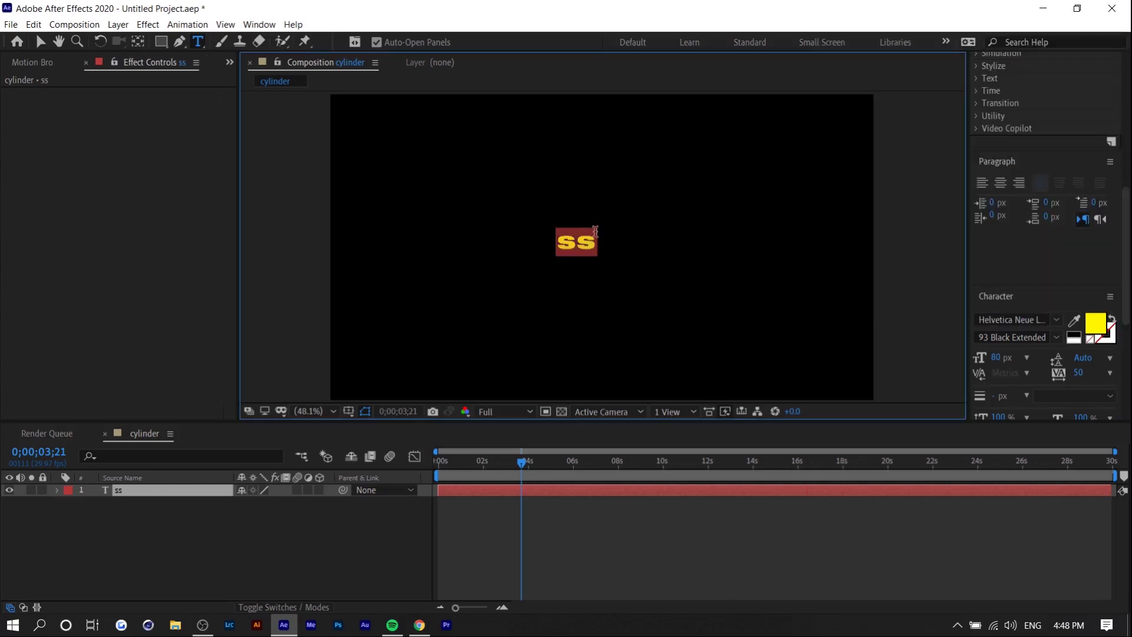
type("ss")
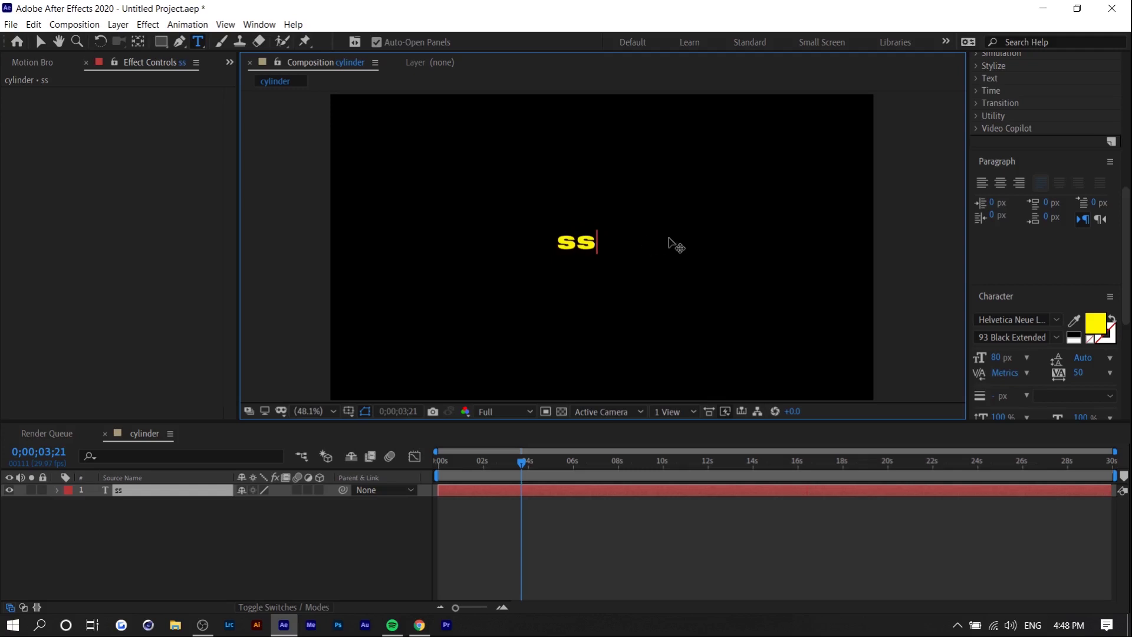
key("ctrl+a")
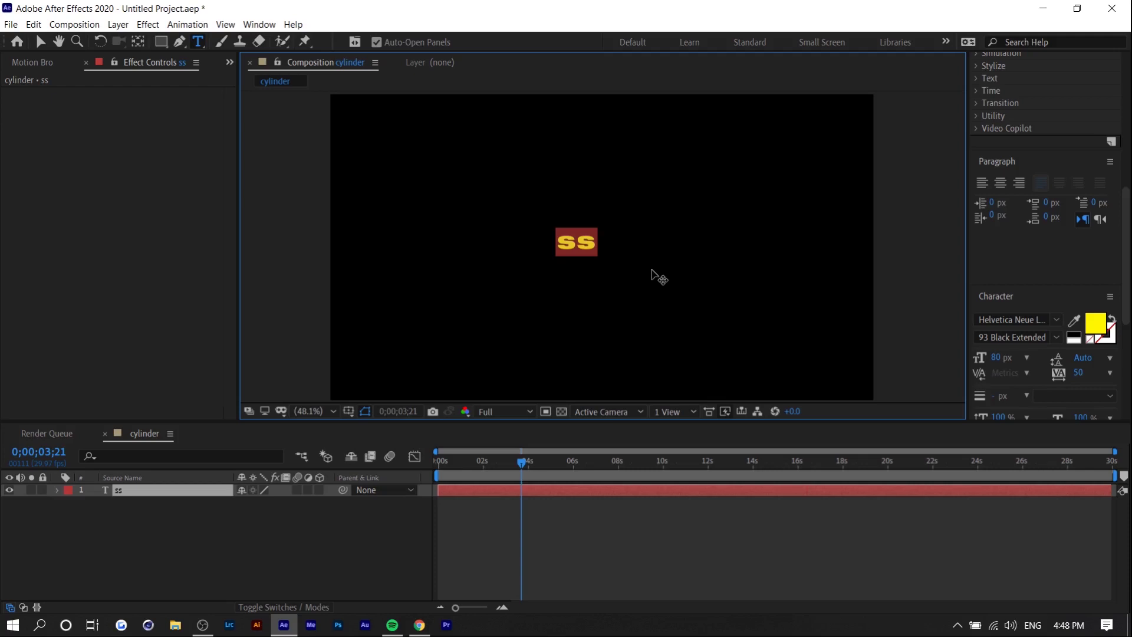
type("create")
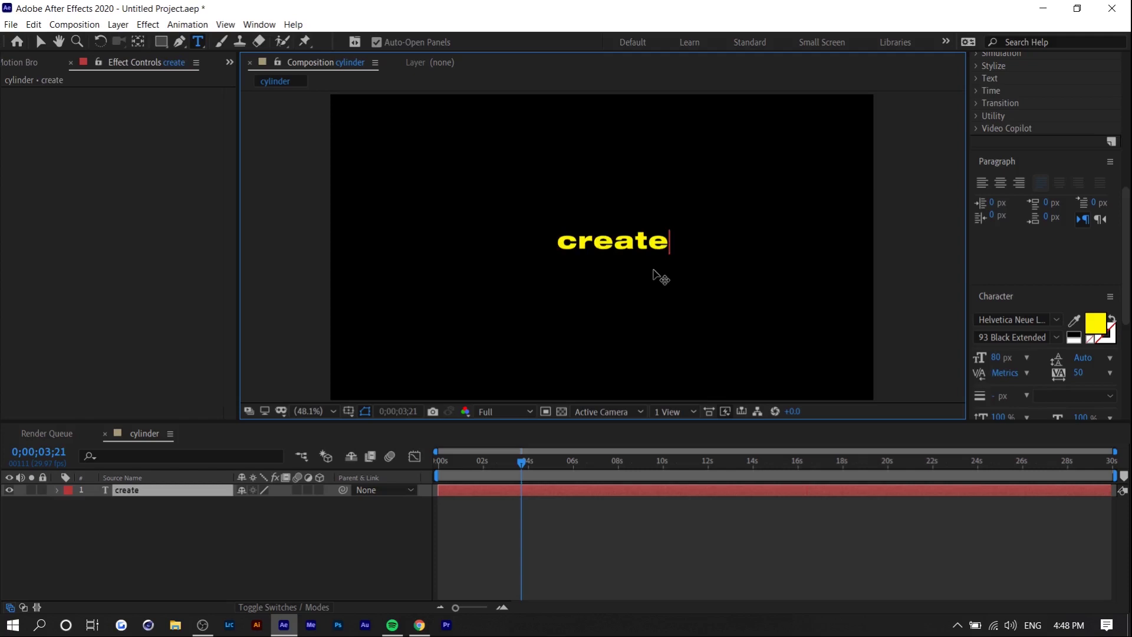
key("ctrl+a")
type("CREATE")
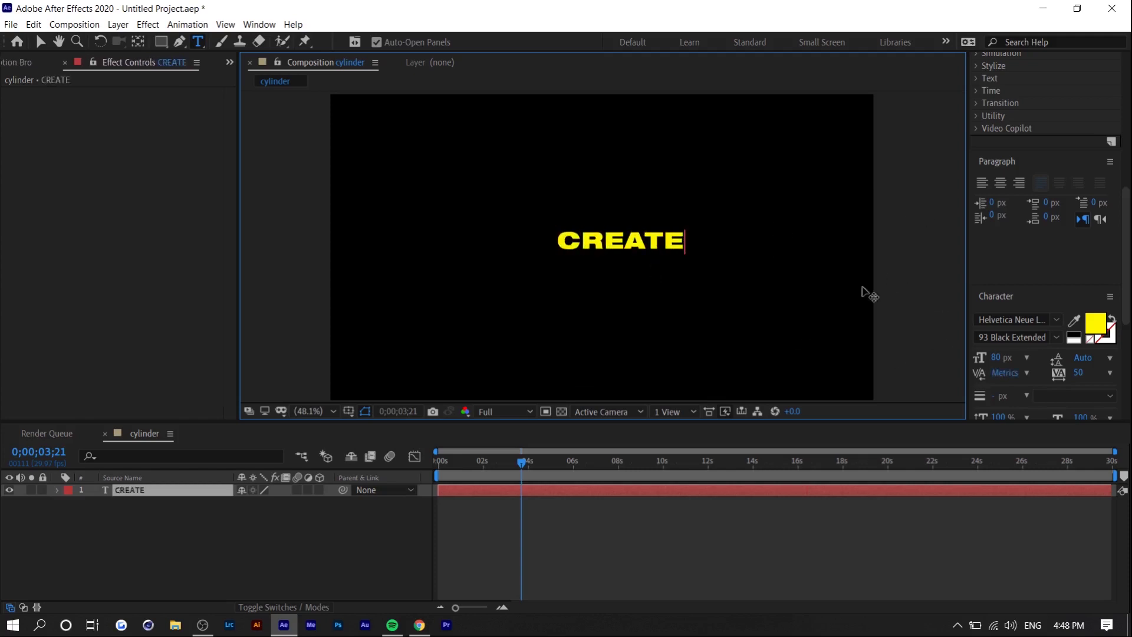
Show the Align panel, centre CREATE horizontally, and bring up Effects & Presets with Ctrl+5.
left_click(1012, 162)
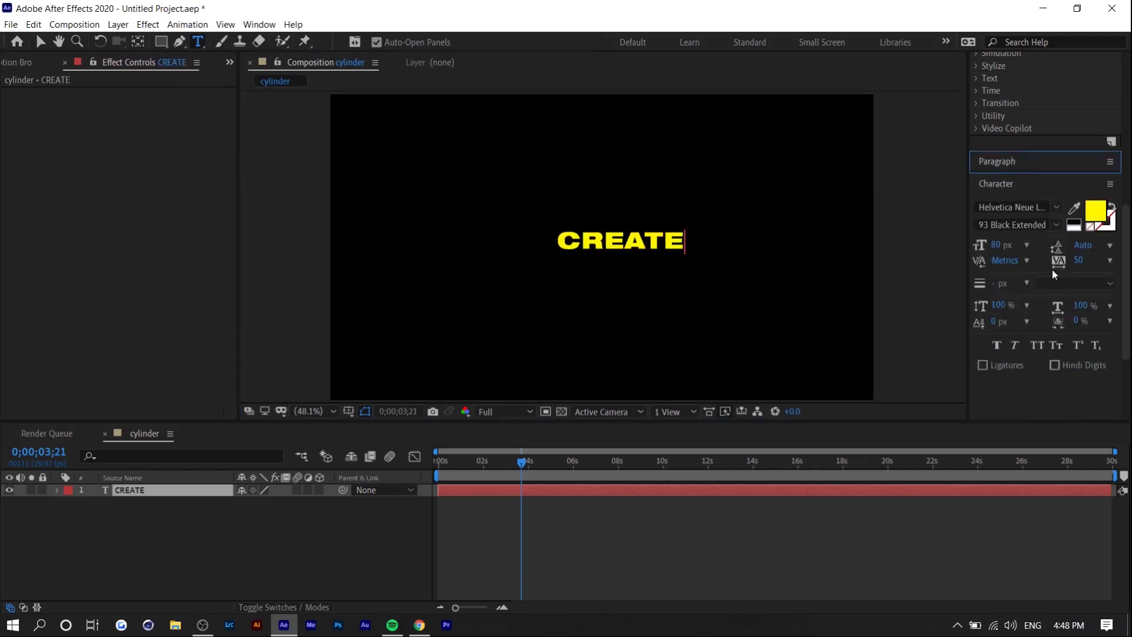
left_click(260, 24)
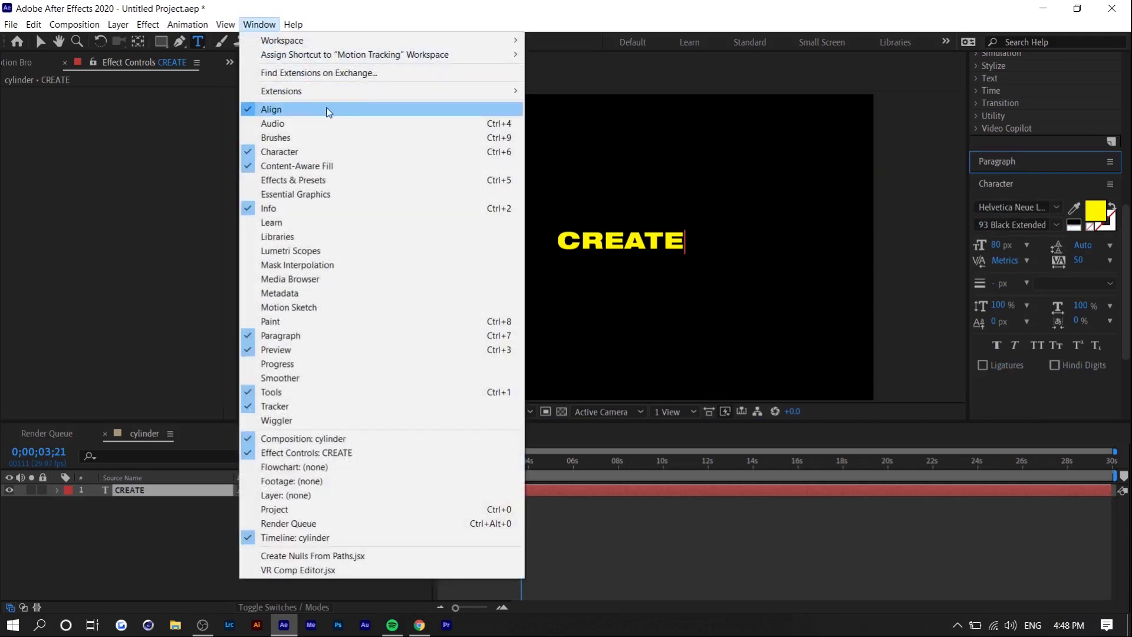
left_click(336, 112)
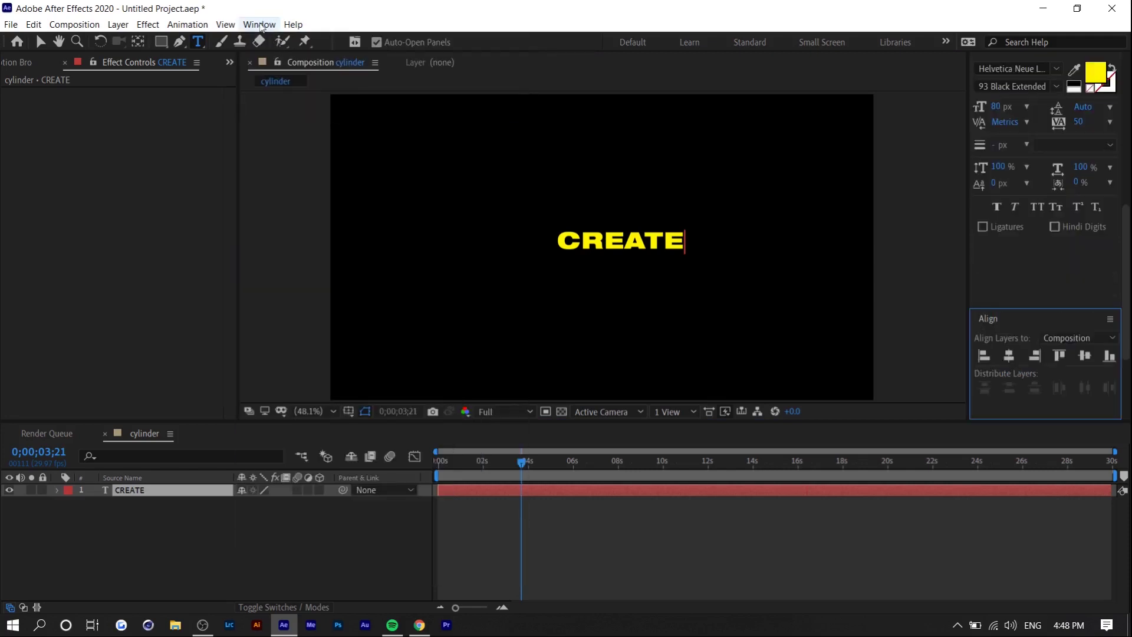
left_click(1009, 356)
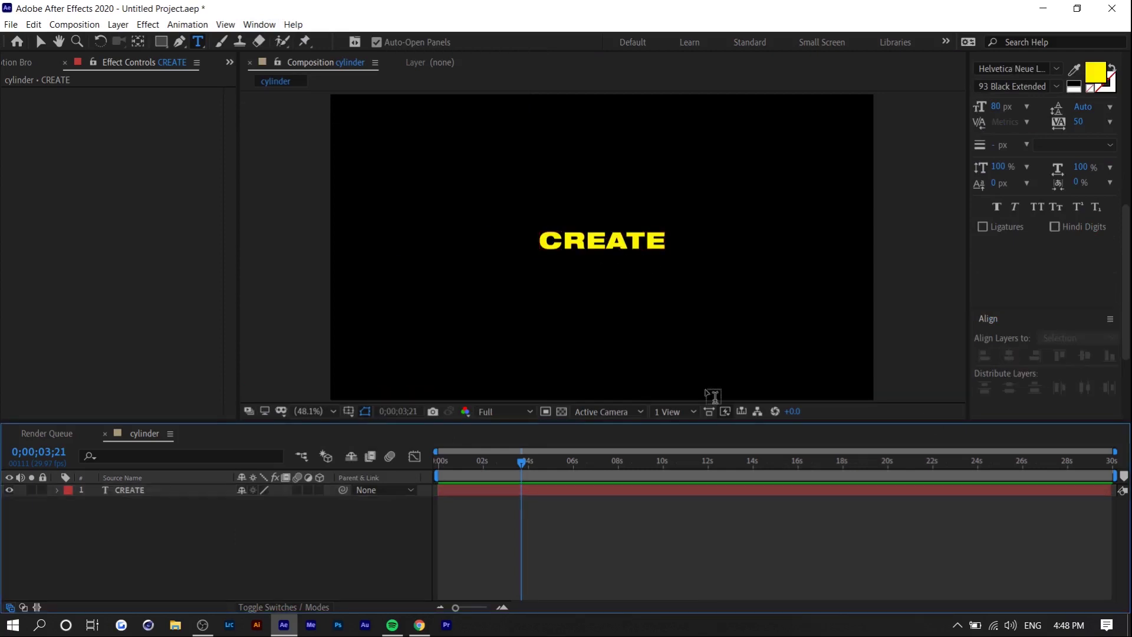
key("ctrl+5")
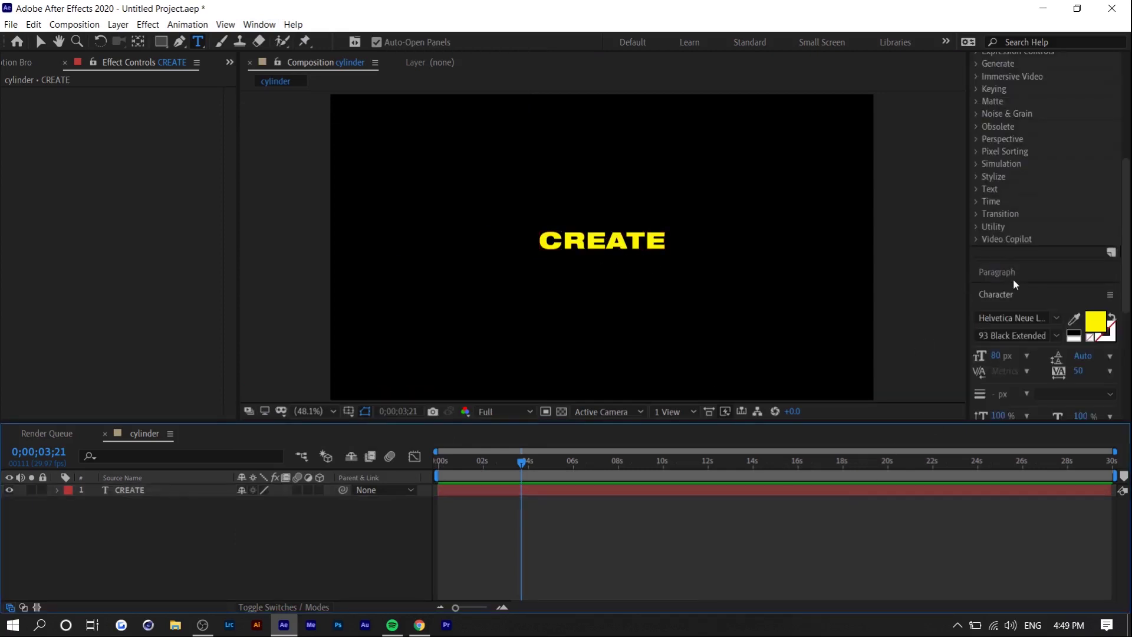
scroll(1013, 283, "up", 5)
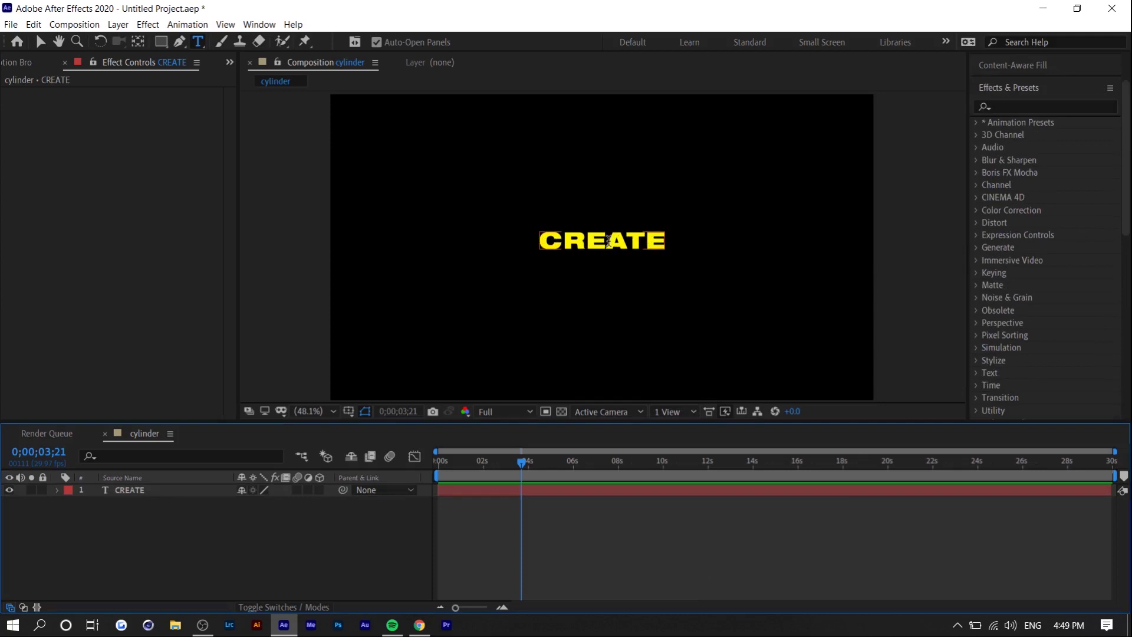
Search Effects & Presets for 'rep' and apply CC RepeTile to the CREATE layer.
left_click(1006, 103)
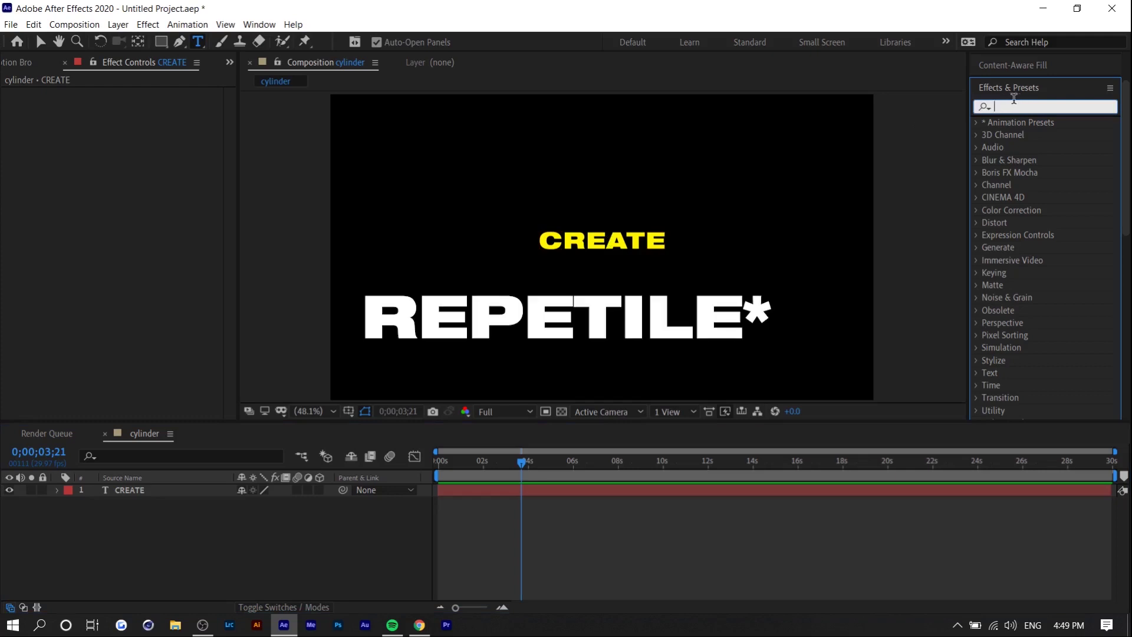
type("hex")
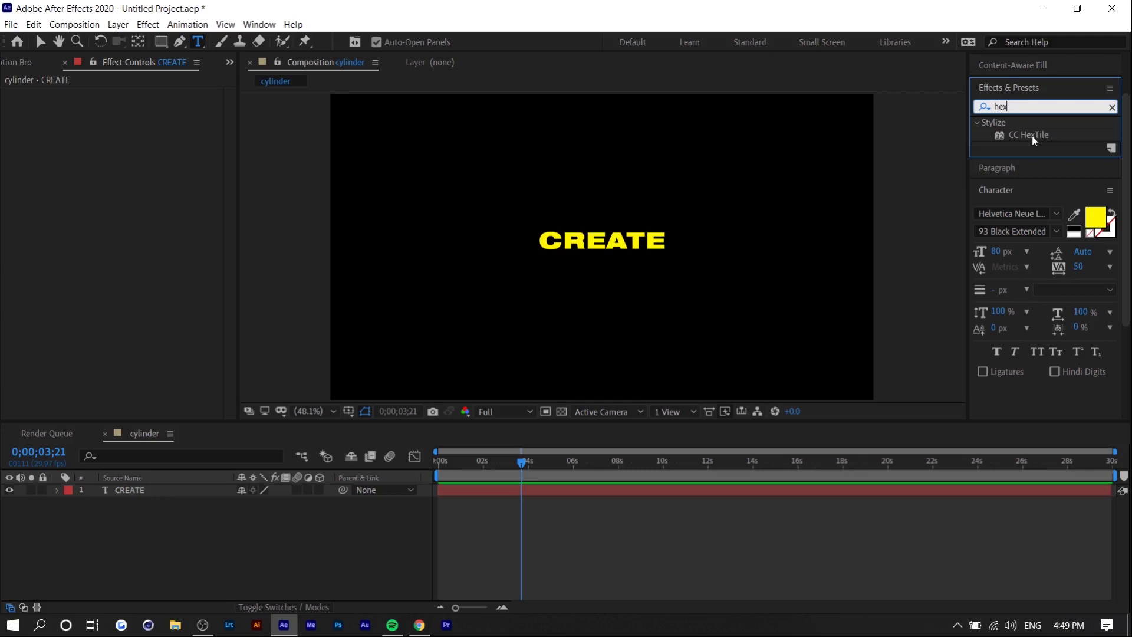
double_click(1042, 106)
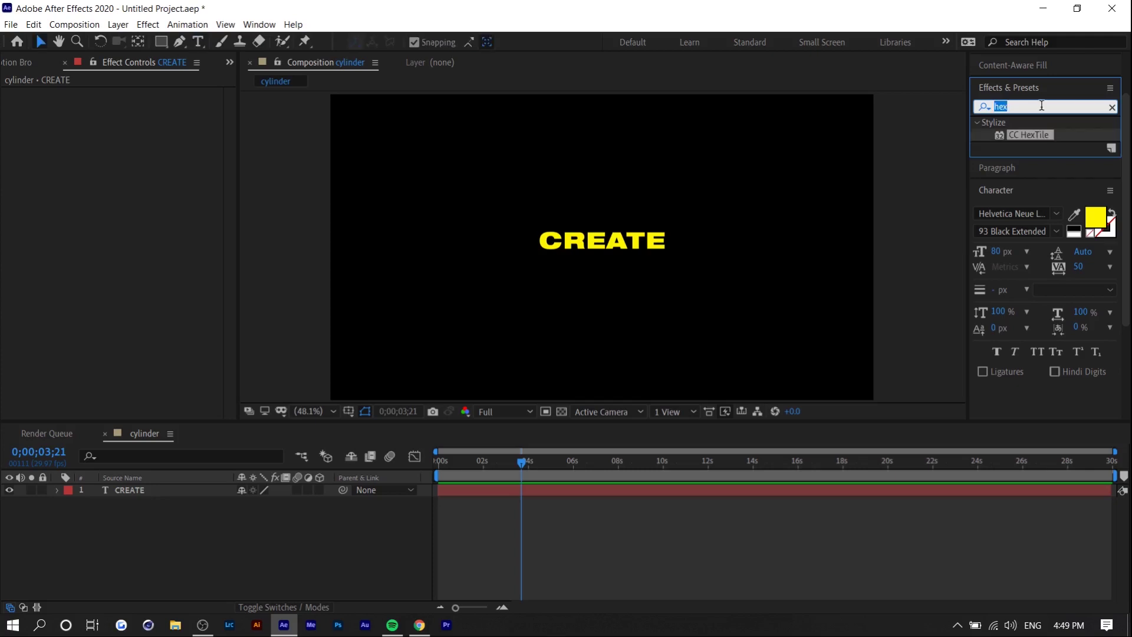
type("rep")
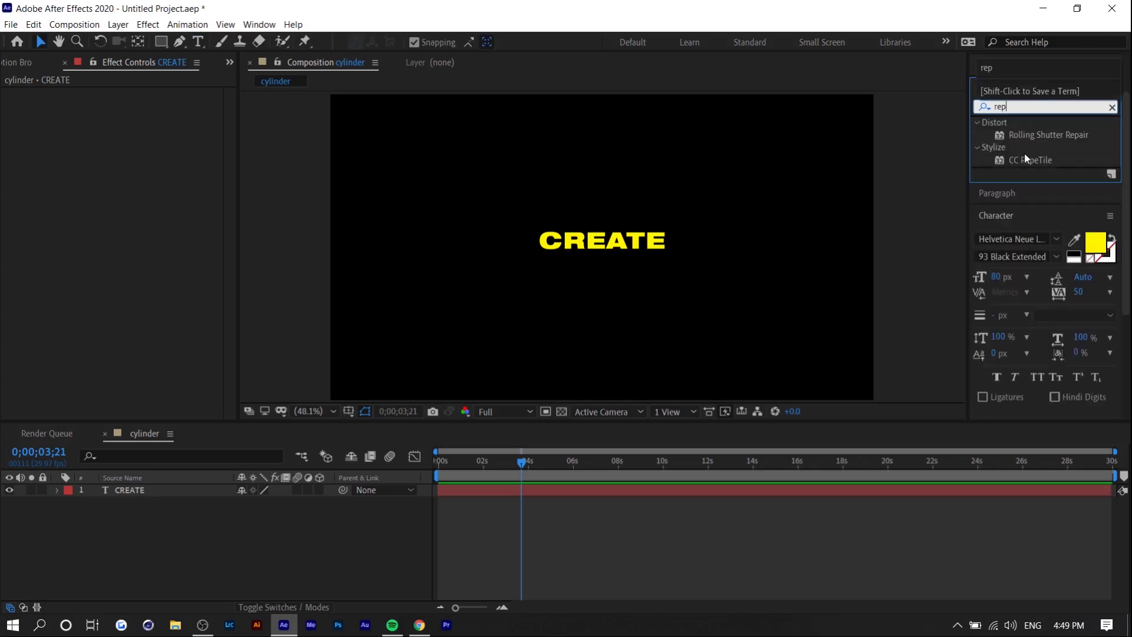
left_click_drag(1024, 156, 603, 227)
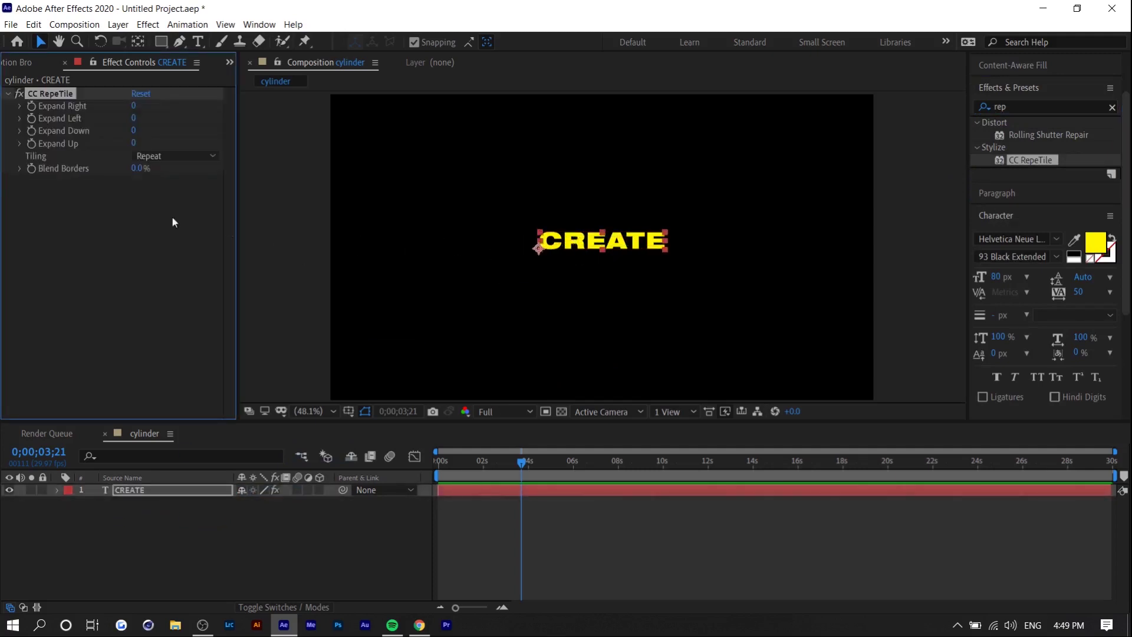
Adjust CC RepeTile's Expand Right, Left and Down values.
left_click_drag(133, 105, 701, 153)
left_click_drag(133, 118, 150, 123)
mouse_move(133, 130)
left_mouse_down()
mouse_move(410, 119)
mouse_move(320, 142)
mouse_move(131, 144)
left_mouse_up()
Set the CREATE layer's Rotation to 270° so it reads vertically.
left_click(57, 491)
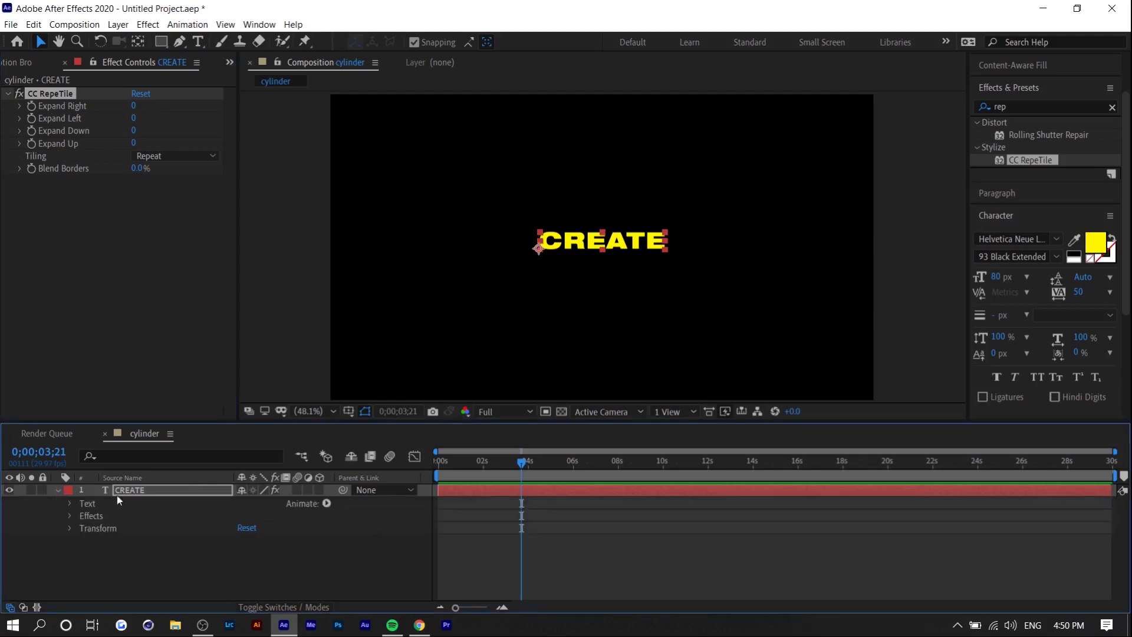
left_click(56, 490)
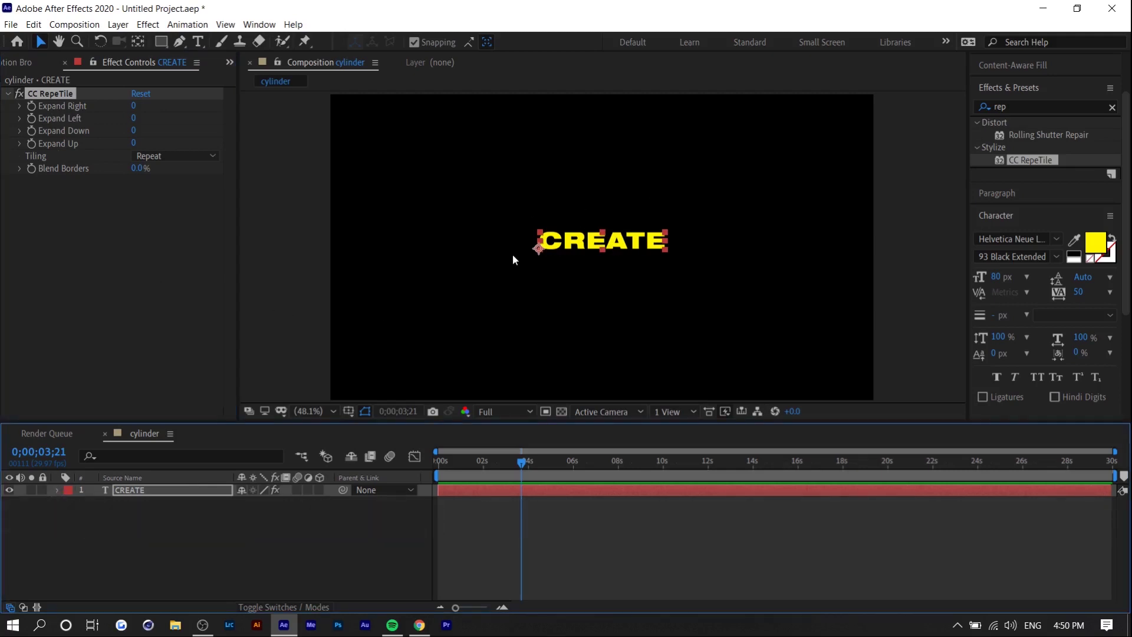
key("r")
left_click(255, 502)
type("90")
key("Return")
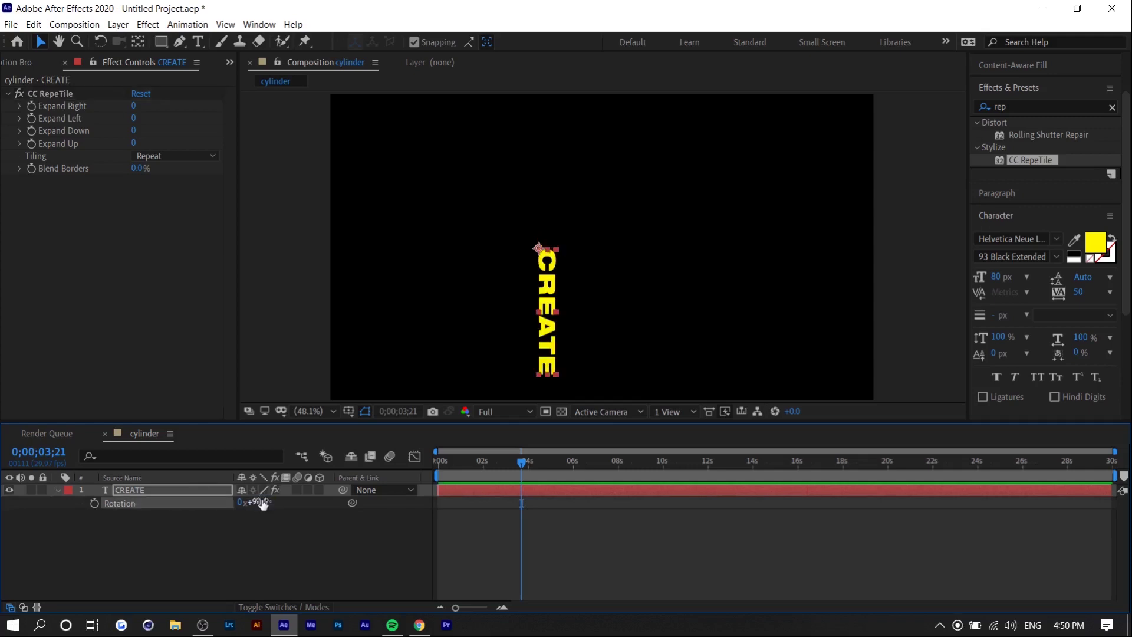
left_click(261, 503)
type("270")
key("Return")
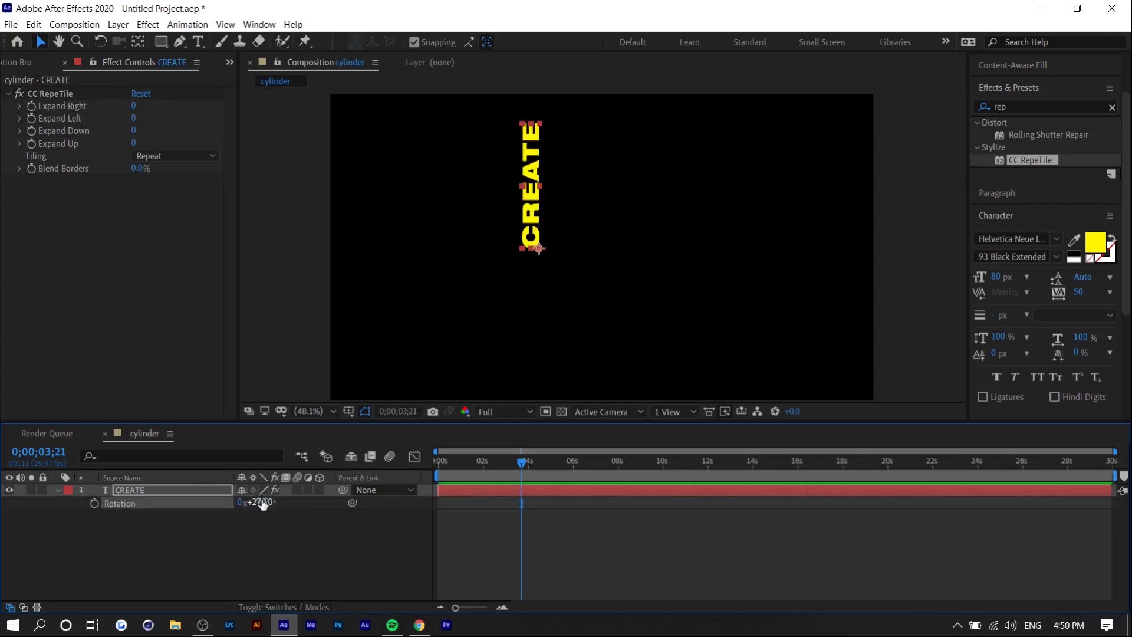
Centre the rotated CREATE both horizontally and vertically with the Align panel.
left_click_drag(538, 203, 638, 244)
left_click(1025, 87)
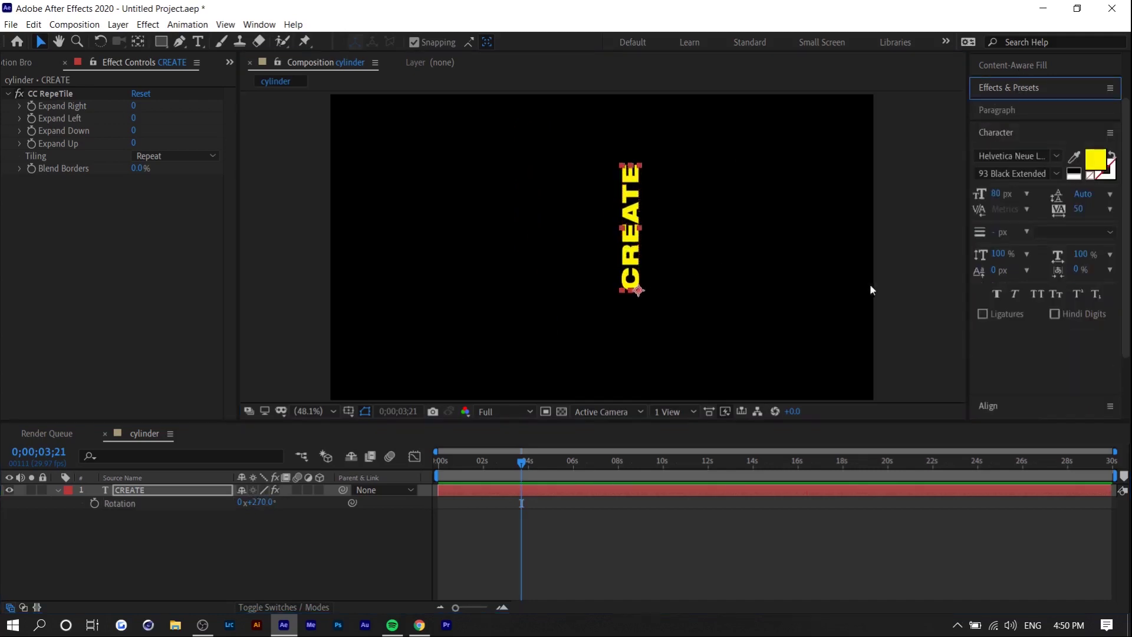
left_click(1012, 134)
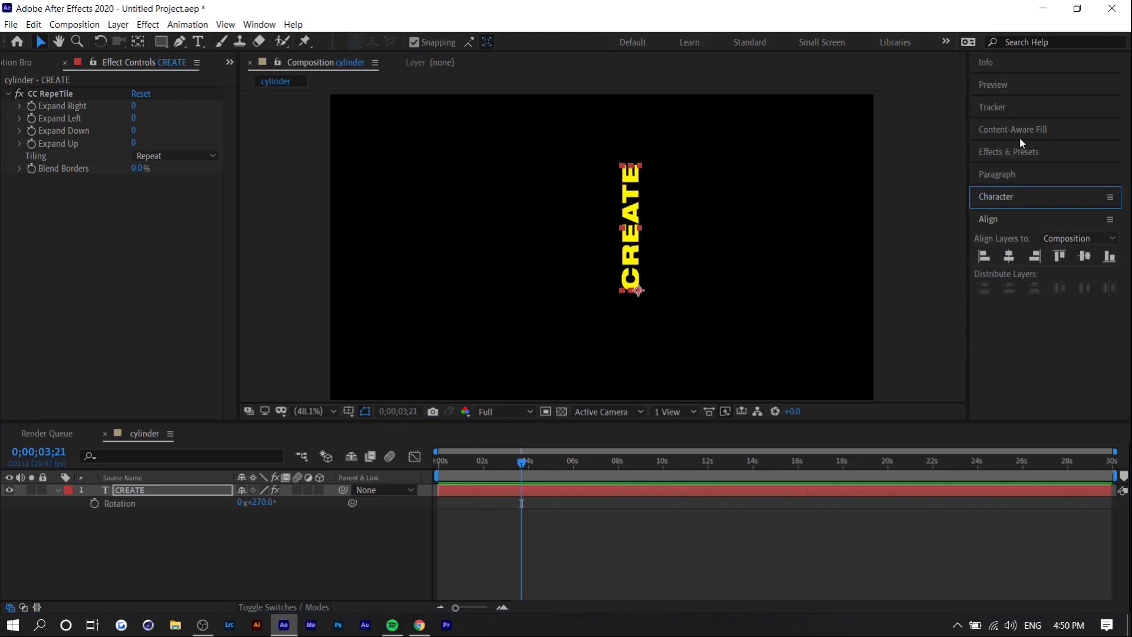
left_click(1009, 255)
left_click(1090, 260)
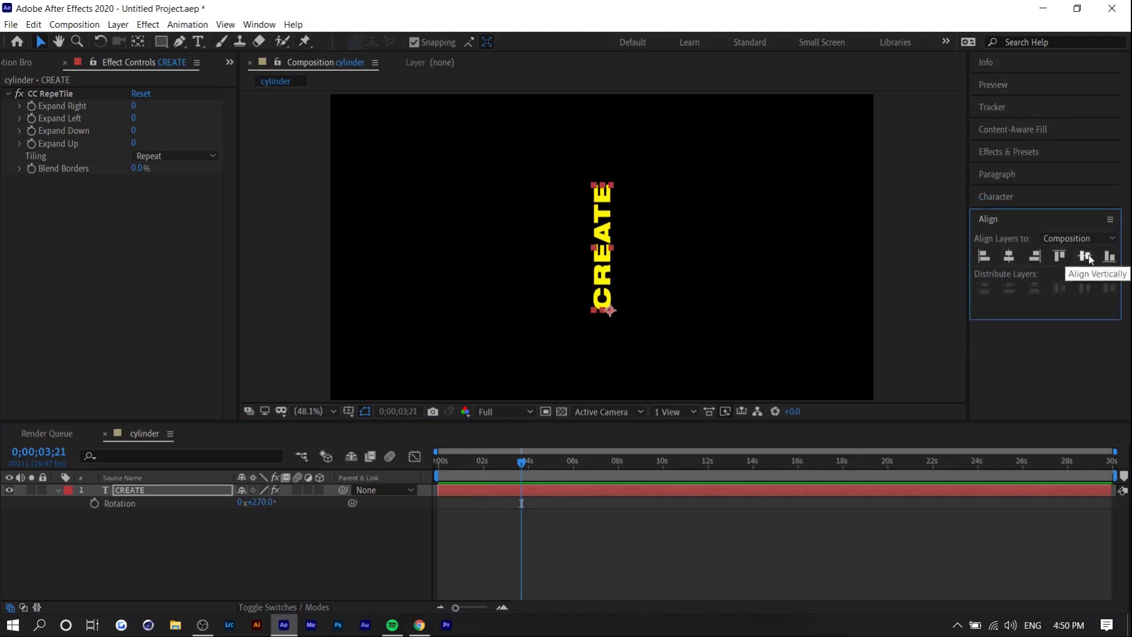
left_click(706, 550)
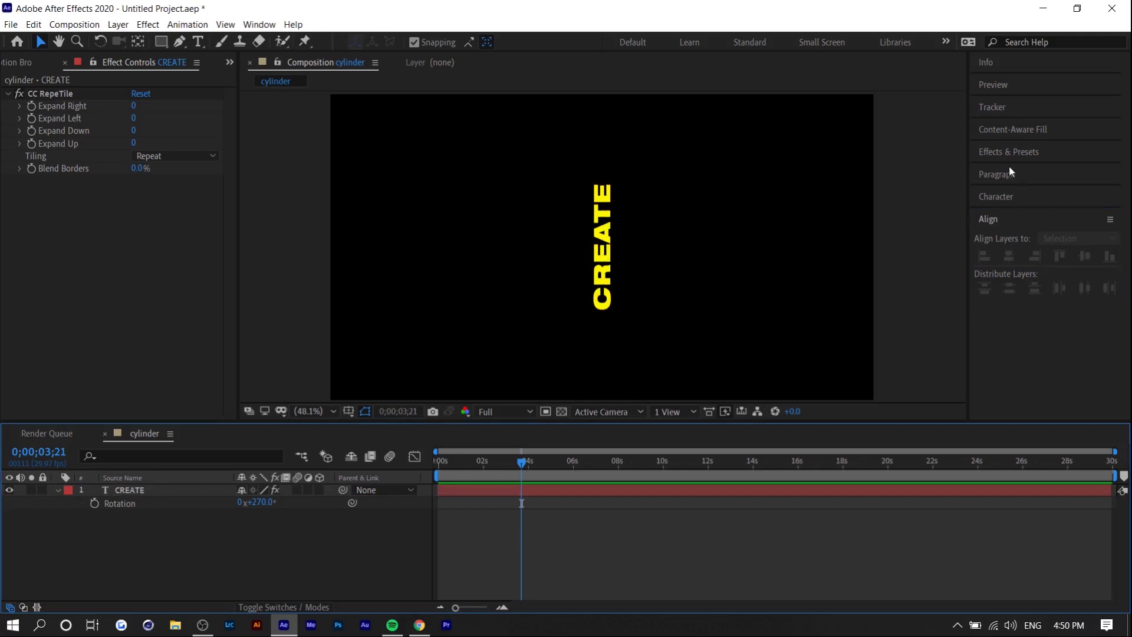
left_click(1016, 152)
Search for 'cc c' and apply CC Cylinder to the CREATE layer.
left_click(1035, 169)
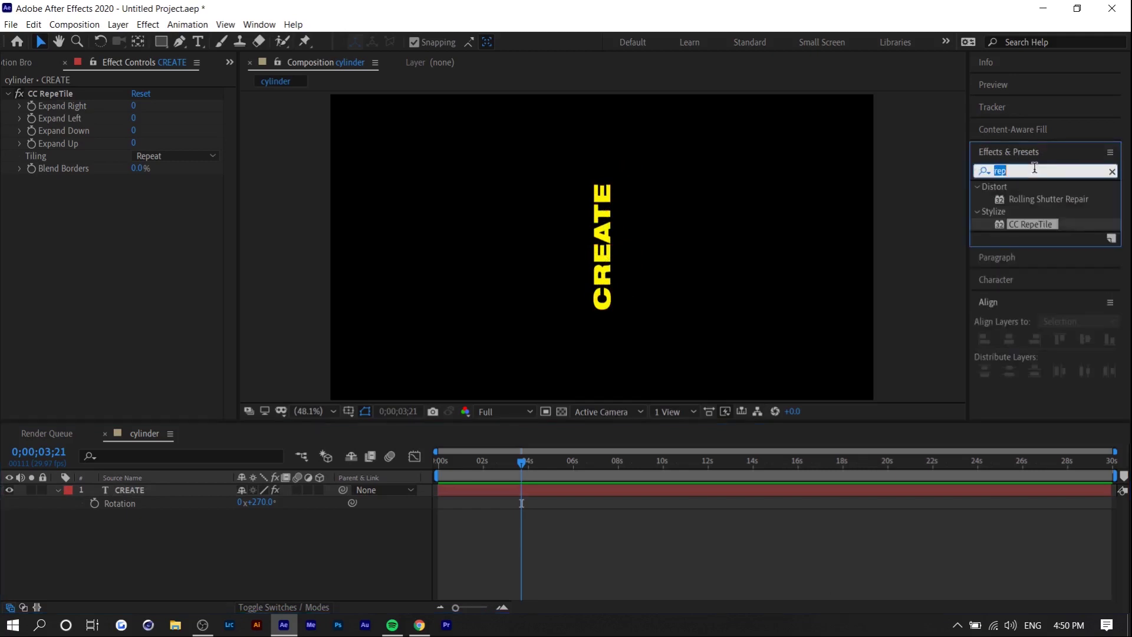
type("cc c")
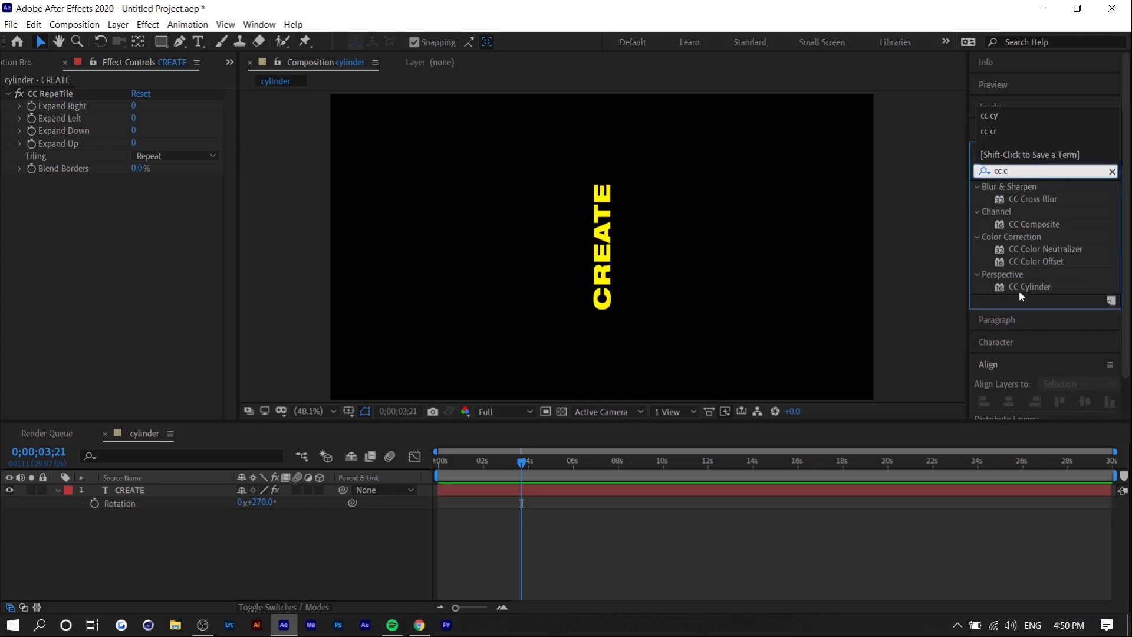
left_click_drag(1019, 291, 475, 486)
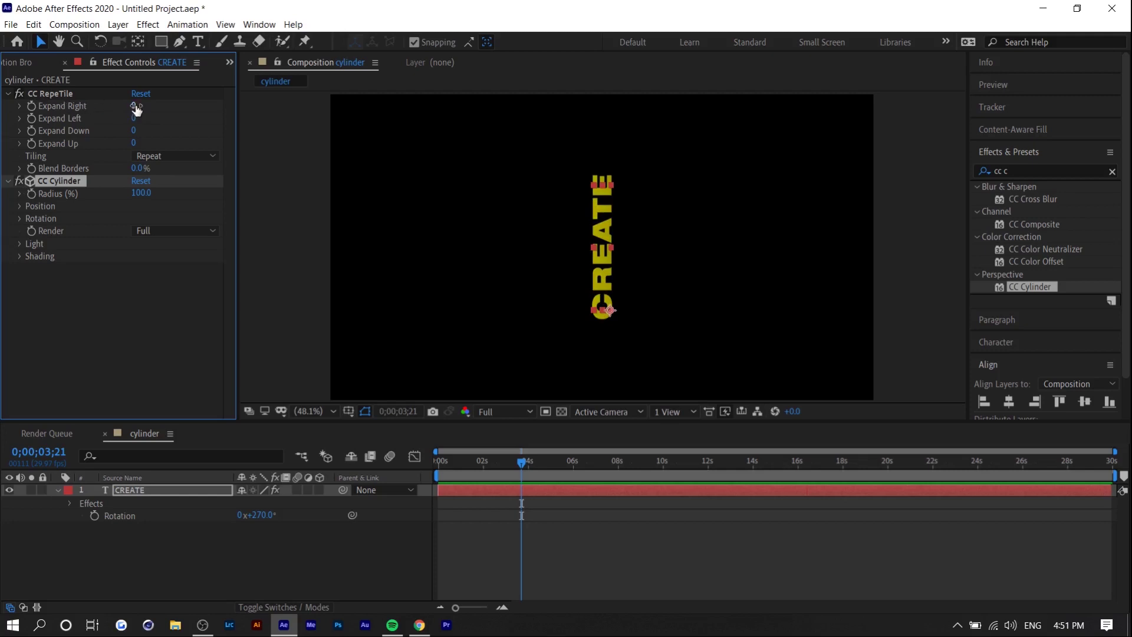
Extend the RepeTile tiling to Expand Right 1062 and Expand Left 1303 around the cylinder.
left_click_drag(133, 105, 812, 106)
left_click_drag(133, 118, 513, 157)
left_click_drag(142, 120, 506, 242)
key("ctrl+z")
key("ctrl+z")
key("ctrl+z")
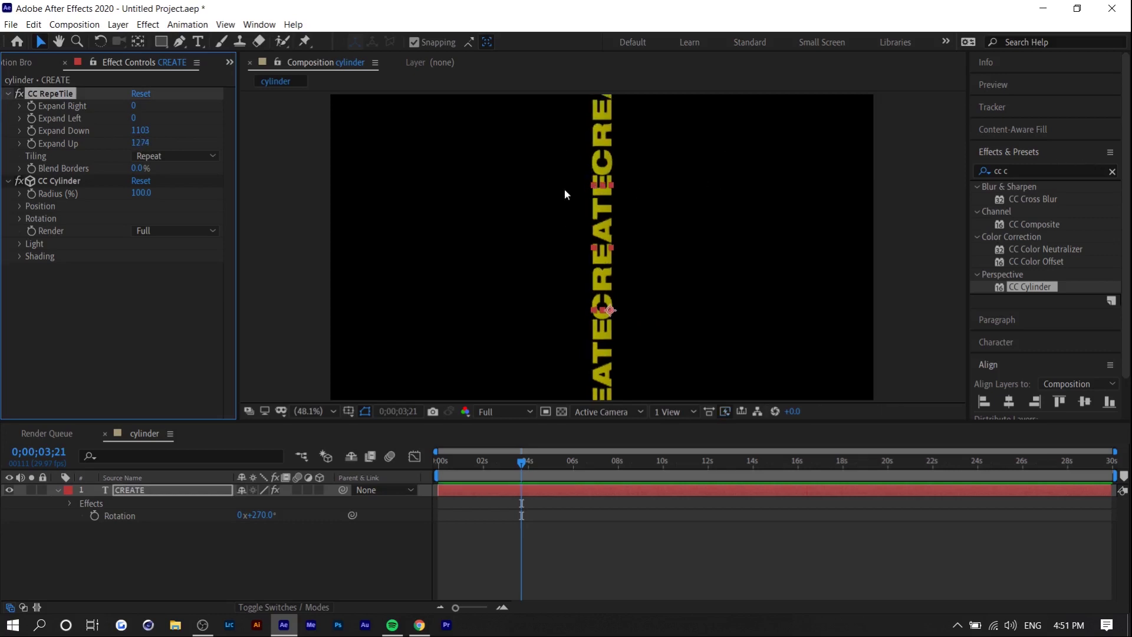
key("ctrl+z")
key("ctrl+z")
key("ctrl+z")
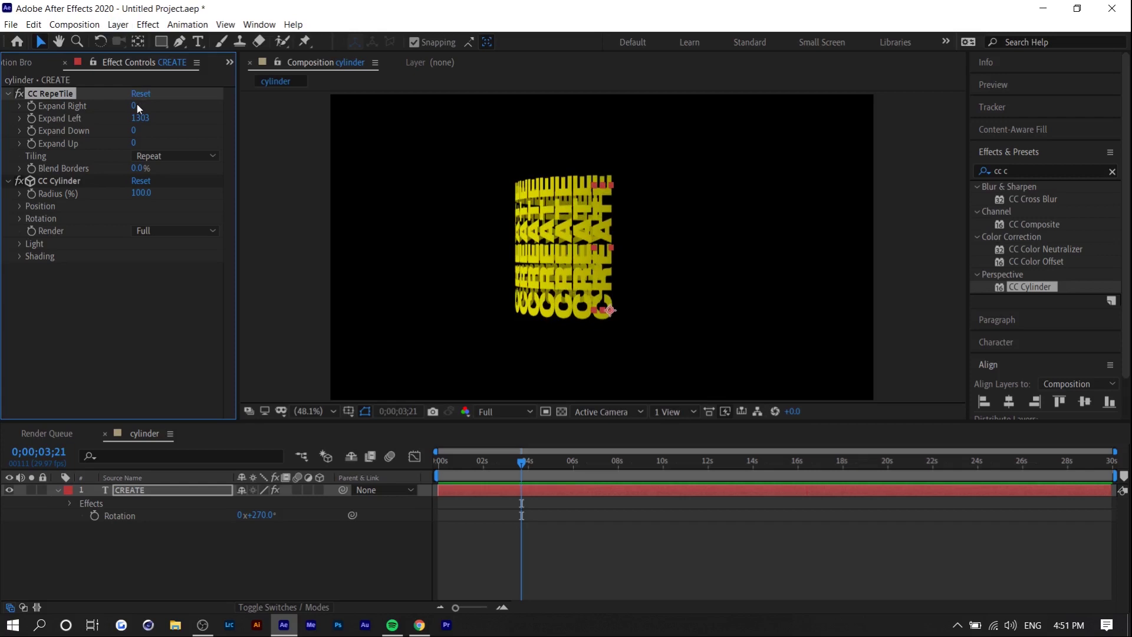
left_click_drag(137, 107, 950, 144)
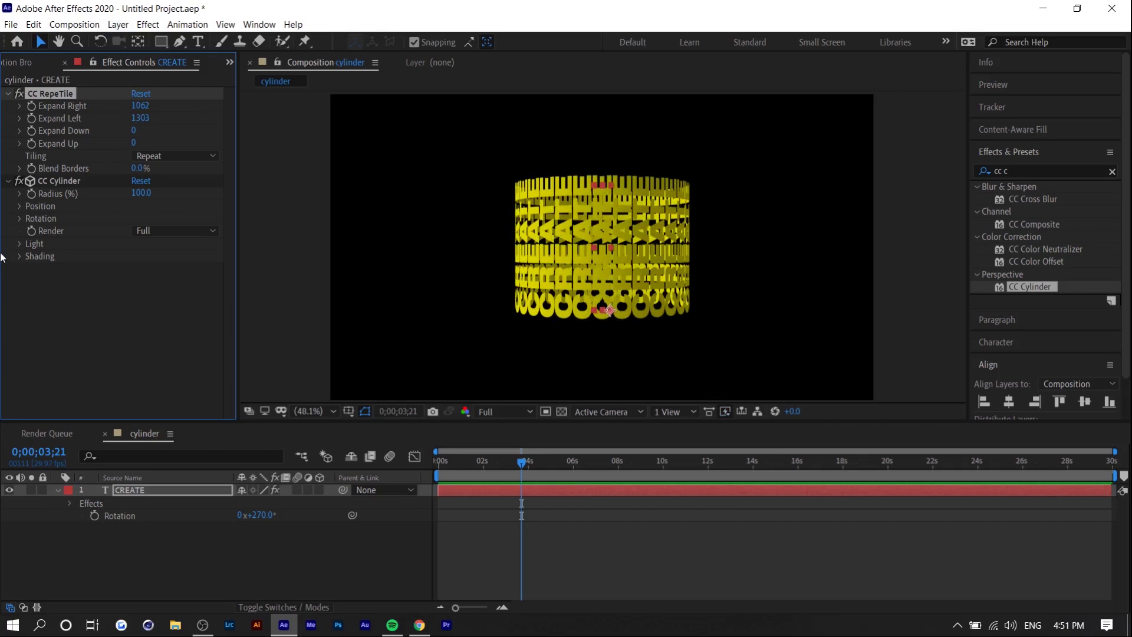
Set CC Cylinder Rotation Z to 90° after trial X and Y turns, keeping Rotation Y near 0°.
left_click(19, 219)
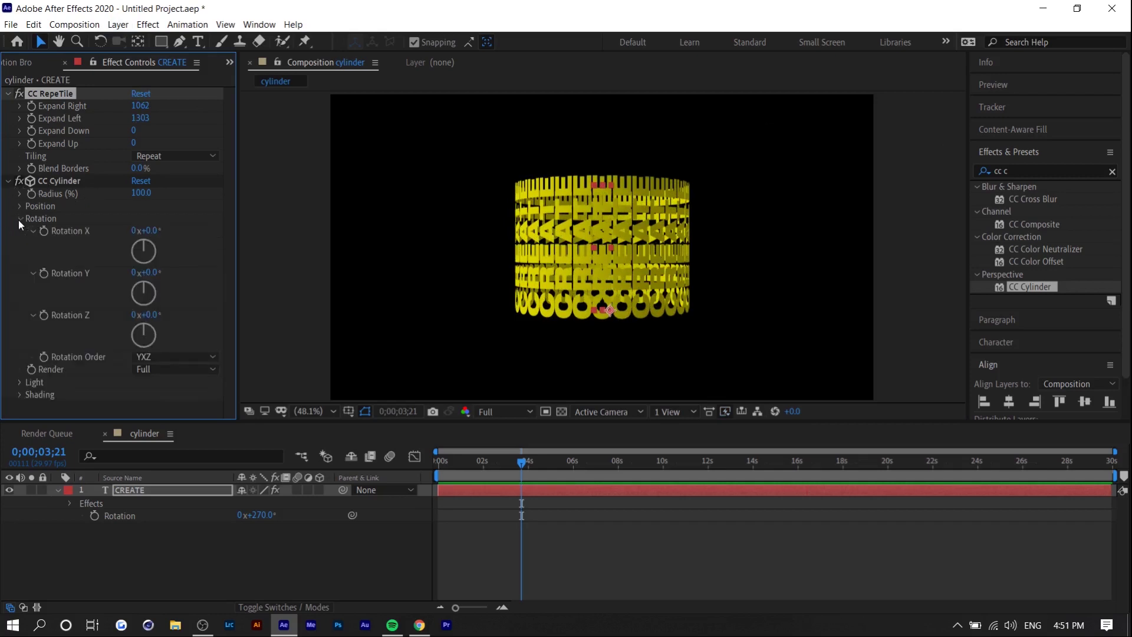
left_click_drag(156, 276, 156, 276)
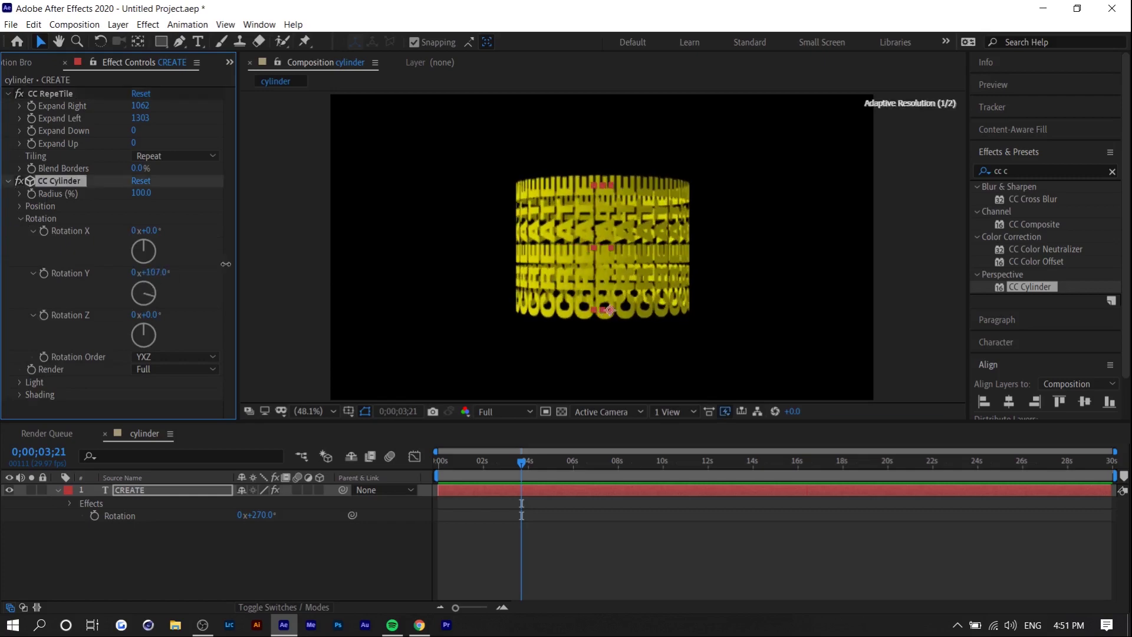
key("ctrl+z")
mouse_move(156, 230)
left_mouse_down()
mouse_move(146, 229)
mouse_move(164, 226)
left_mouse_up()
key("ctrl+z")
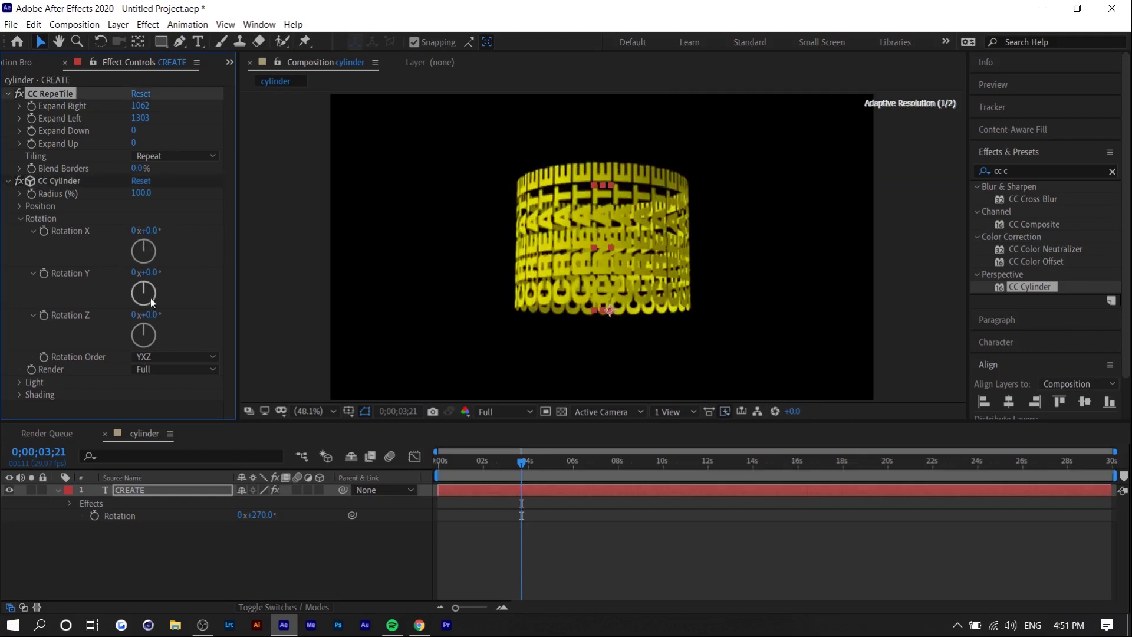
left_click_drag(180, 314, 209, 310)
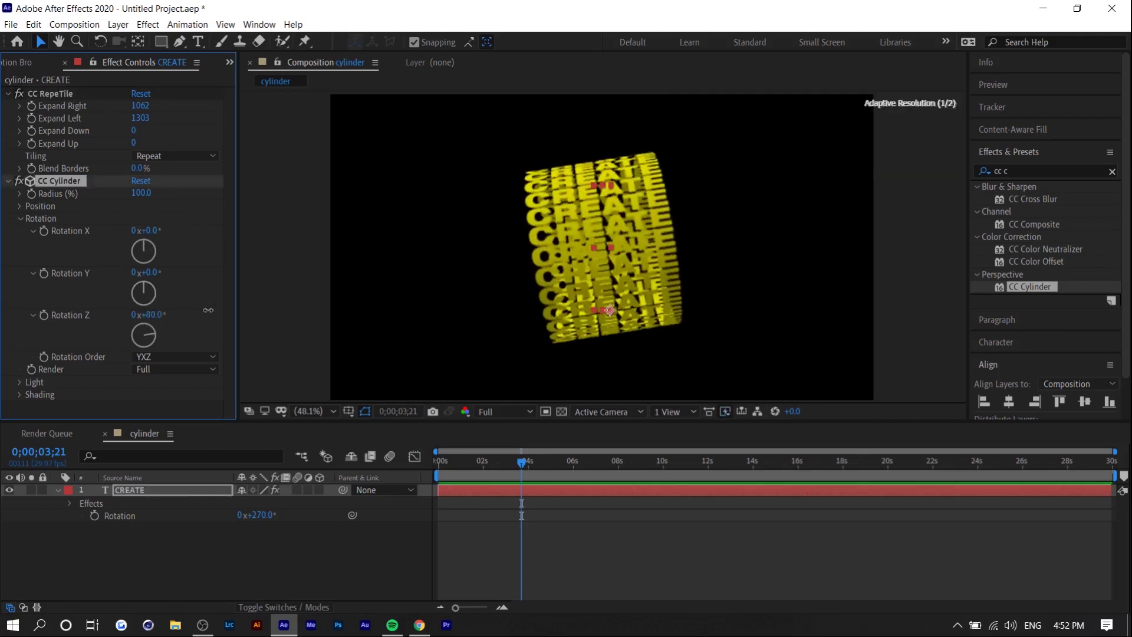
left_click(161, 313)
type("90")
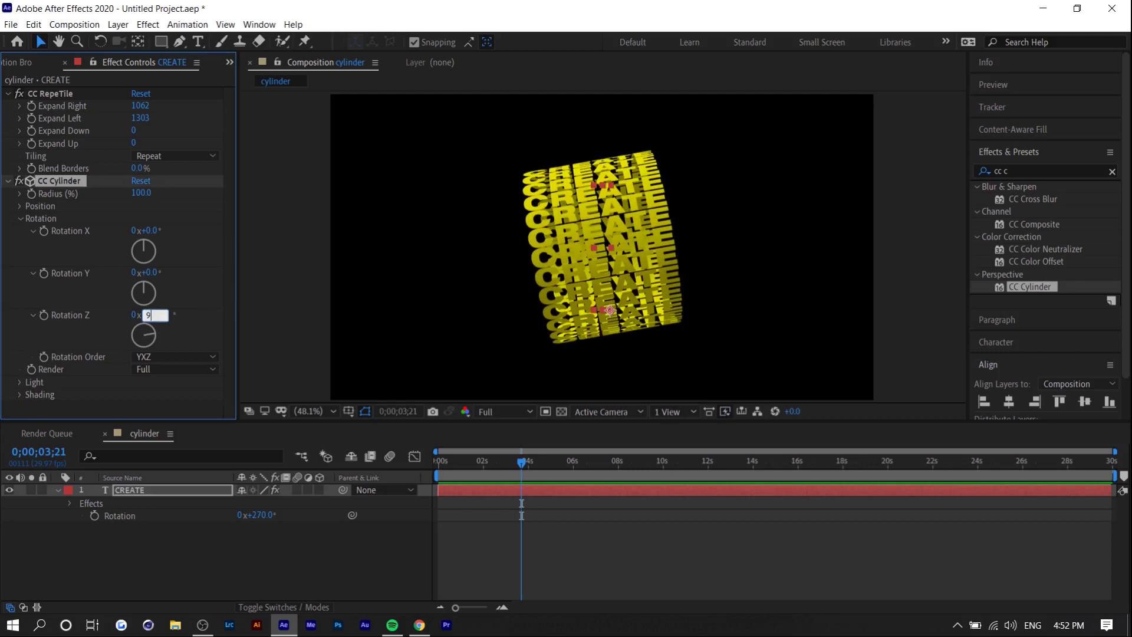
key("Return")
left_click_drag(158, 273, 181, 272)
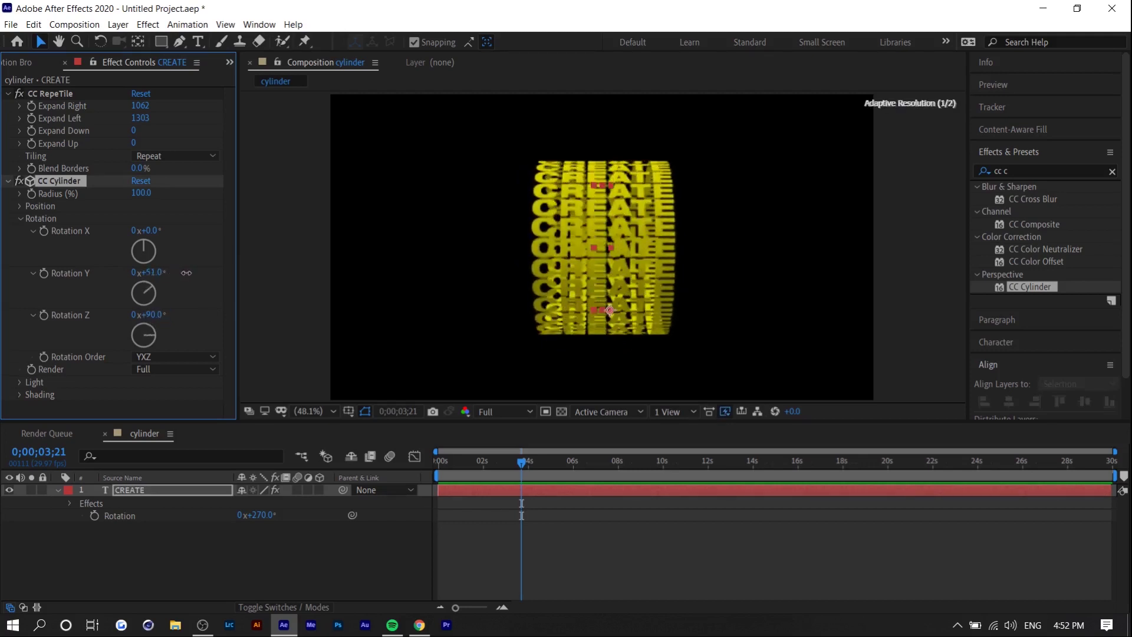
mouse_move(187, 273)
left_mouse_down()
mouse_move(218, 272)
mouse_move(152, 272)
mouse_move(178, 273)
left_mouse_up()
Keyframe Rotation Y at 0° at the start and 5 revolutions at about 15 seconds.
left_click(179, 274)
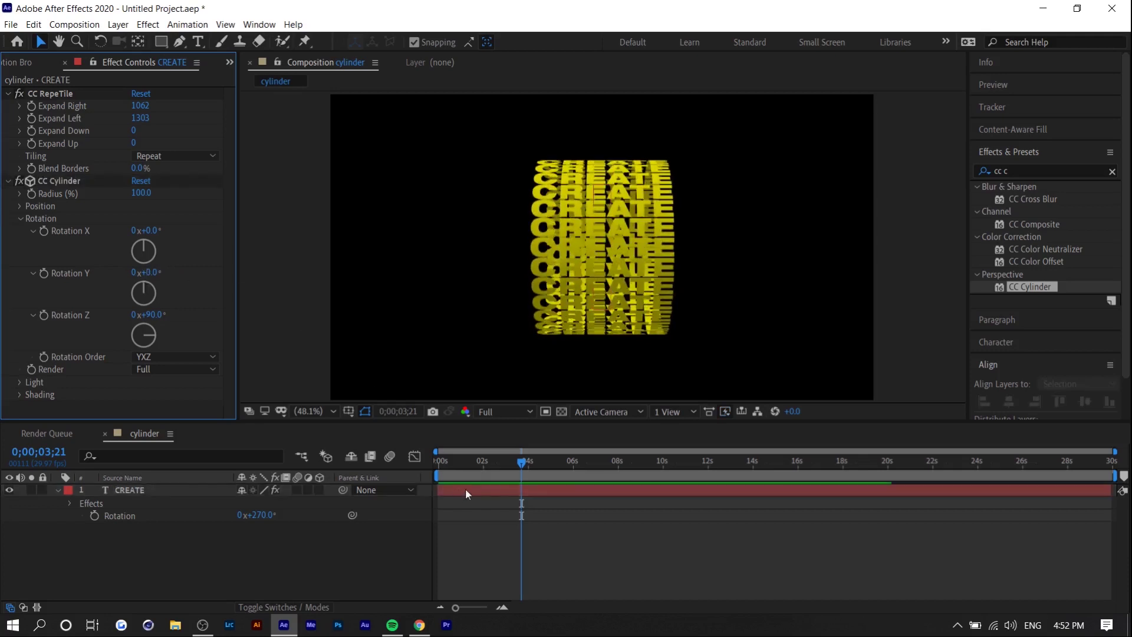
left_click_drag(486, 462, 436, 460)
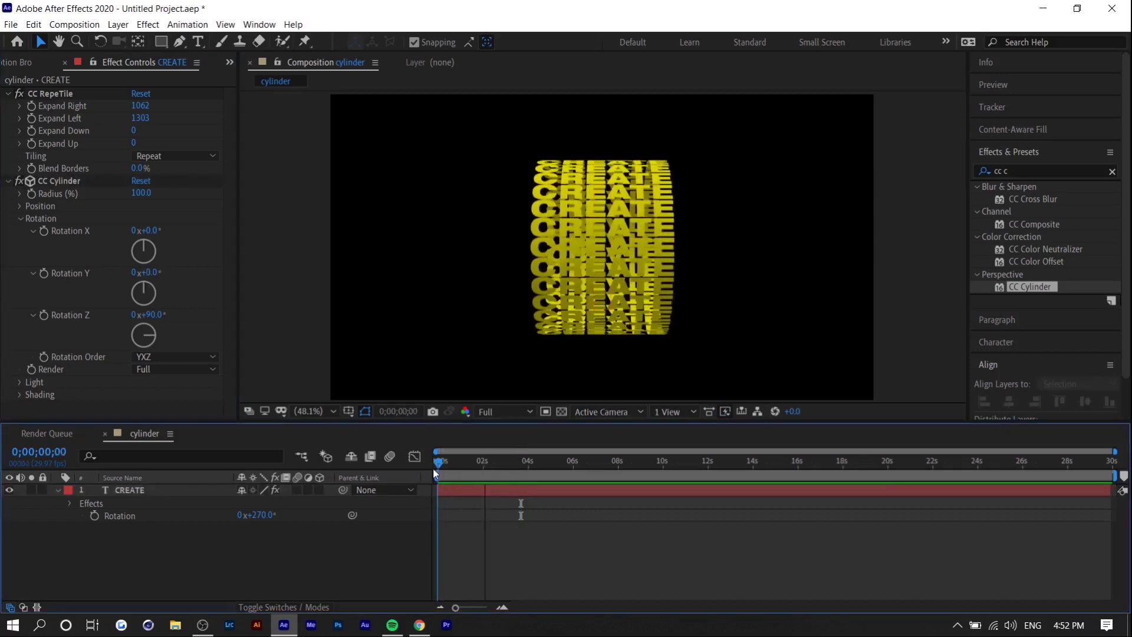
left_click(48, 271)
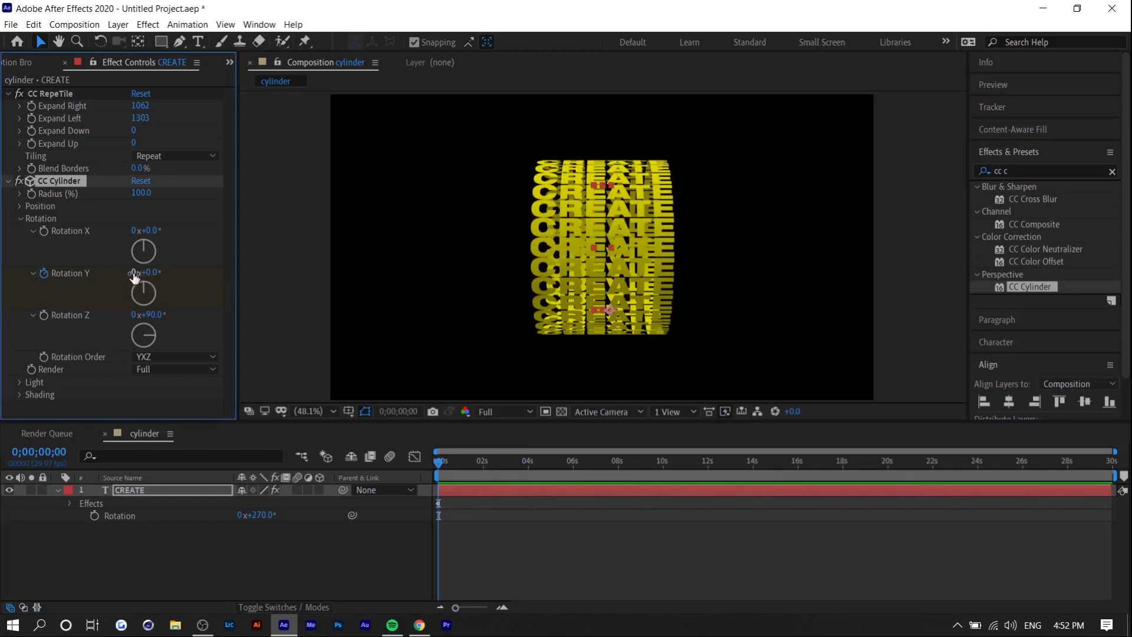
left_click(213, 252)
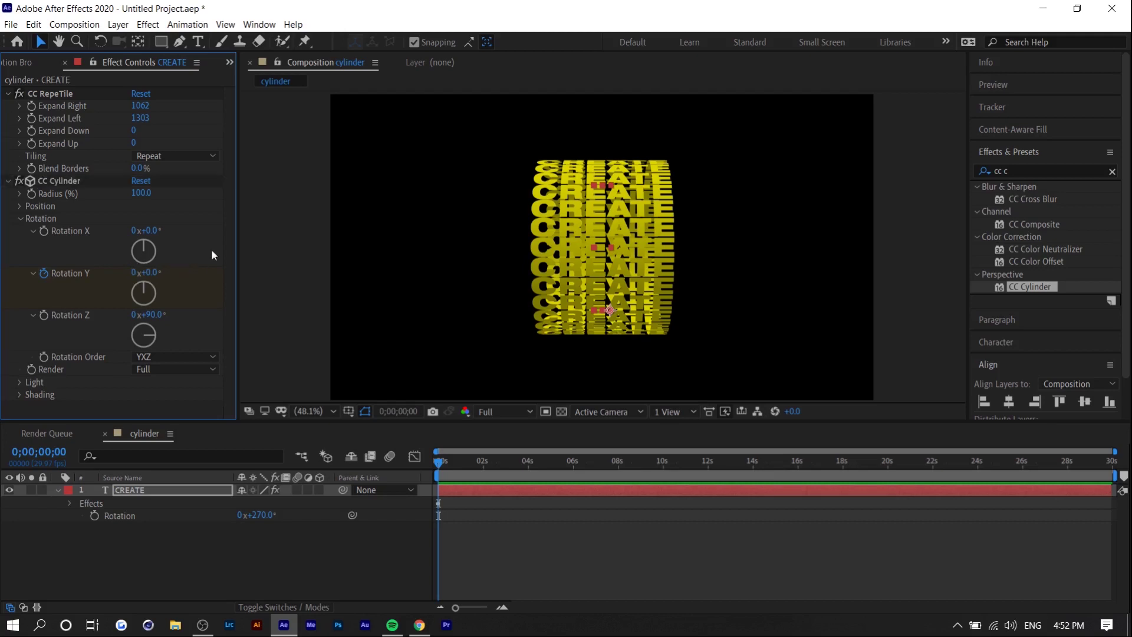
left_click(783, 463)
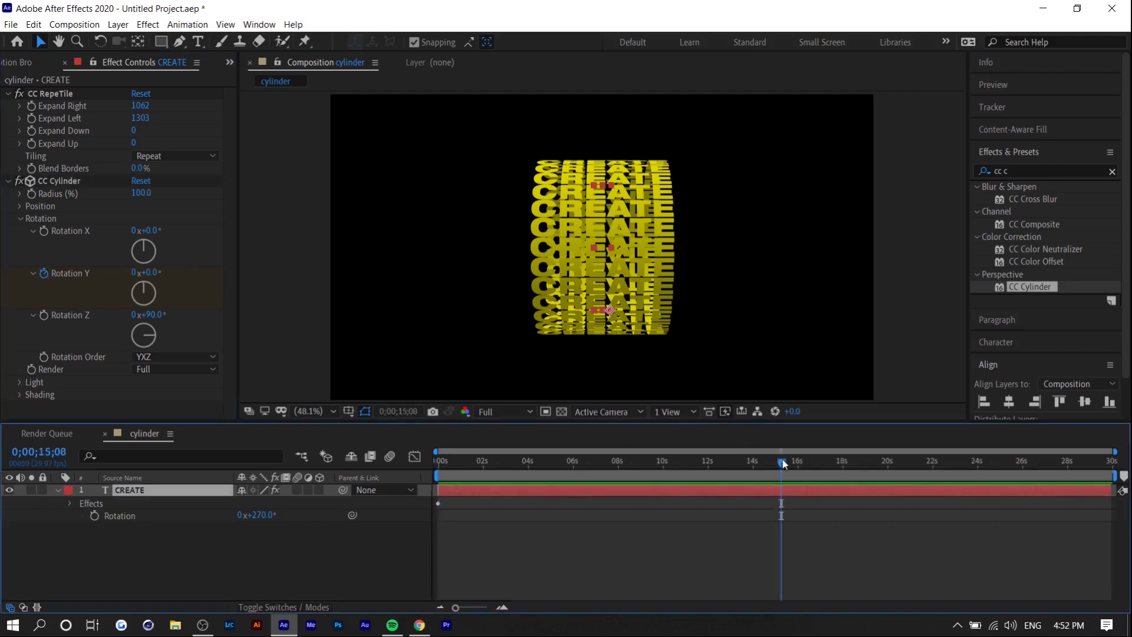
left_click(135, 272)
type("5")
left_click(213, 252)
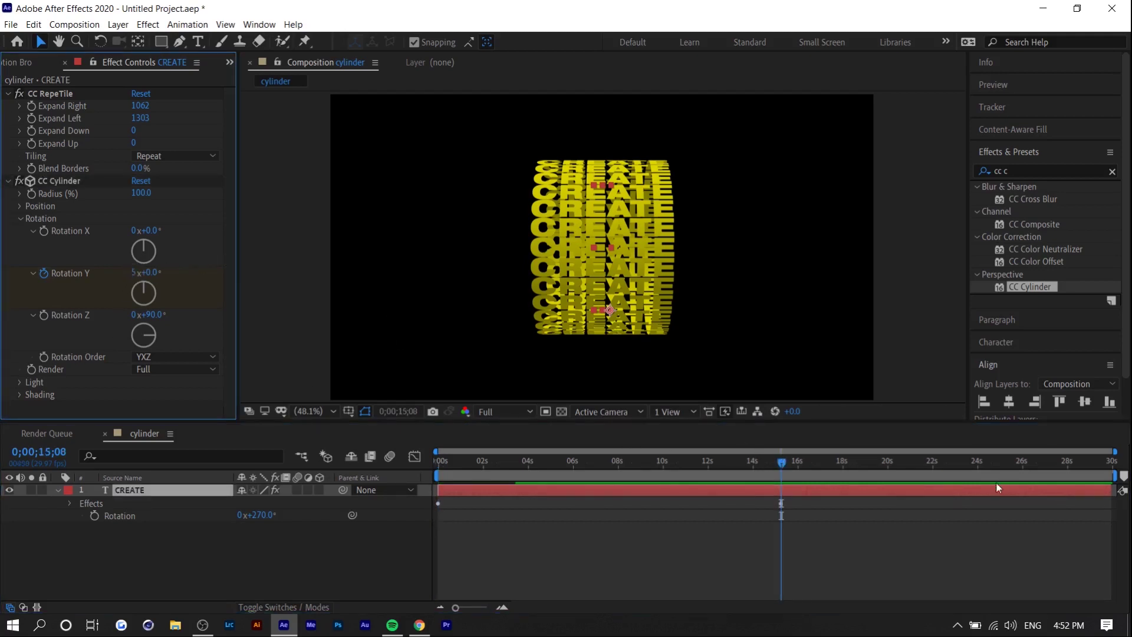
Move the 5-revolution keyframe to the 30-second end and preview the spin from the start.
left_click(784, 507)
left_click(759, 490)
key("u")
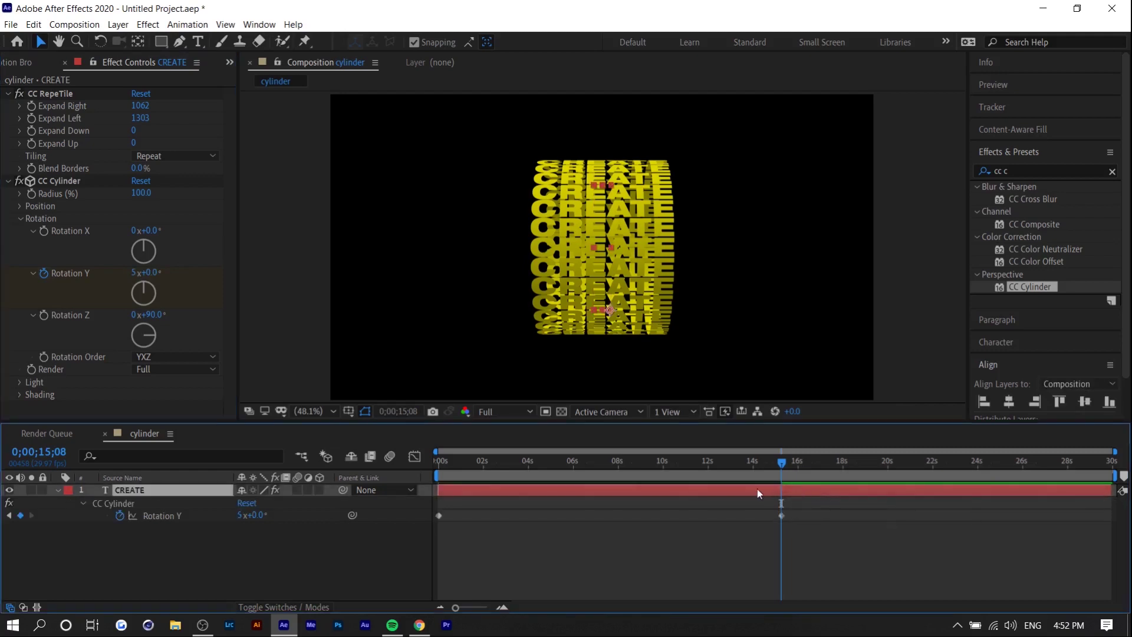
left_click_drag(781, 516, 1117, 522)
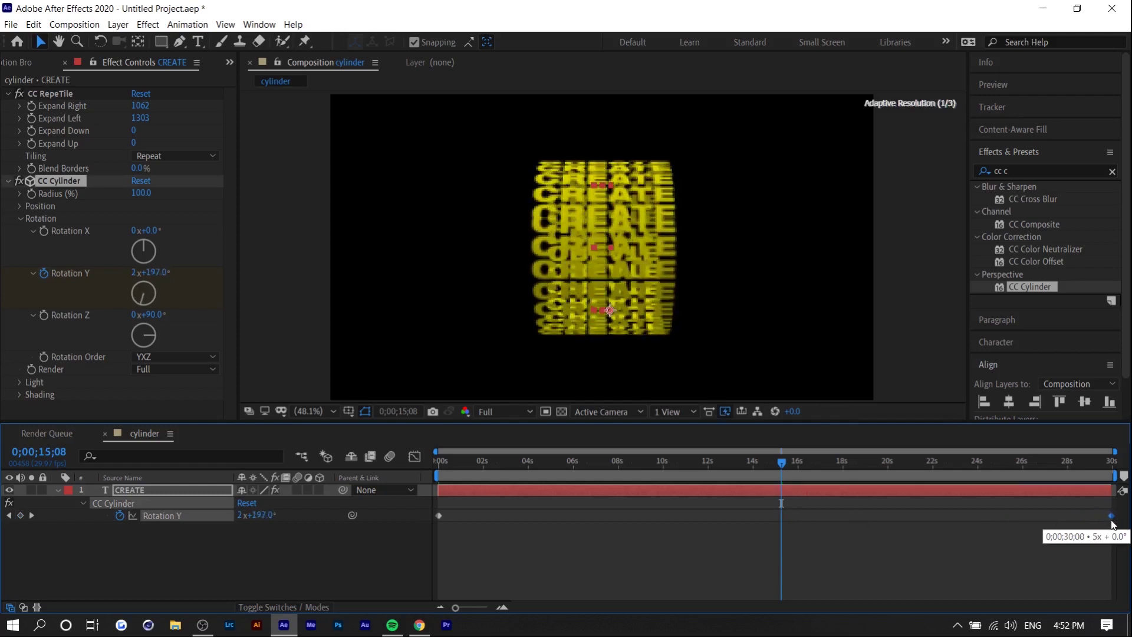
key("Home")
key("space")
key("space")
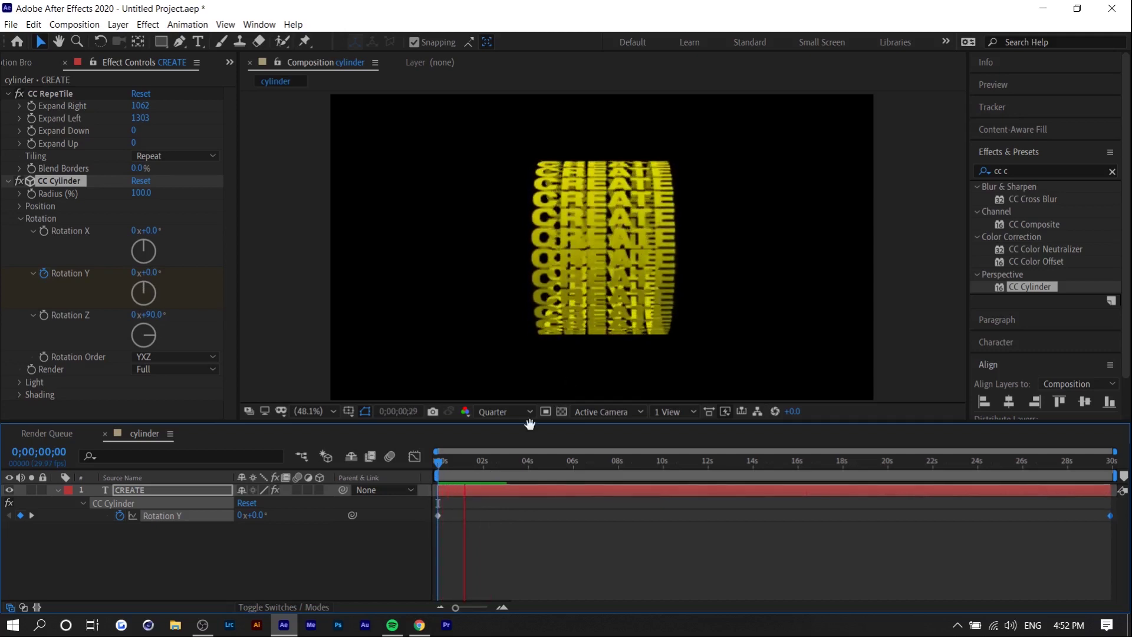
Replace the end keyframe with 3 Rotation Y revolutions placed at 30 seconds.
key("space")
key("ctrl+z")
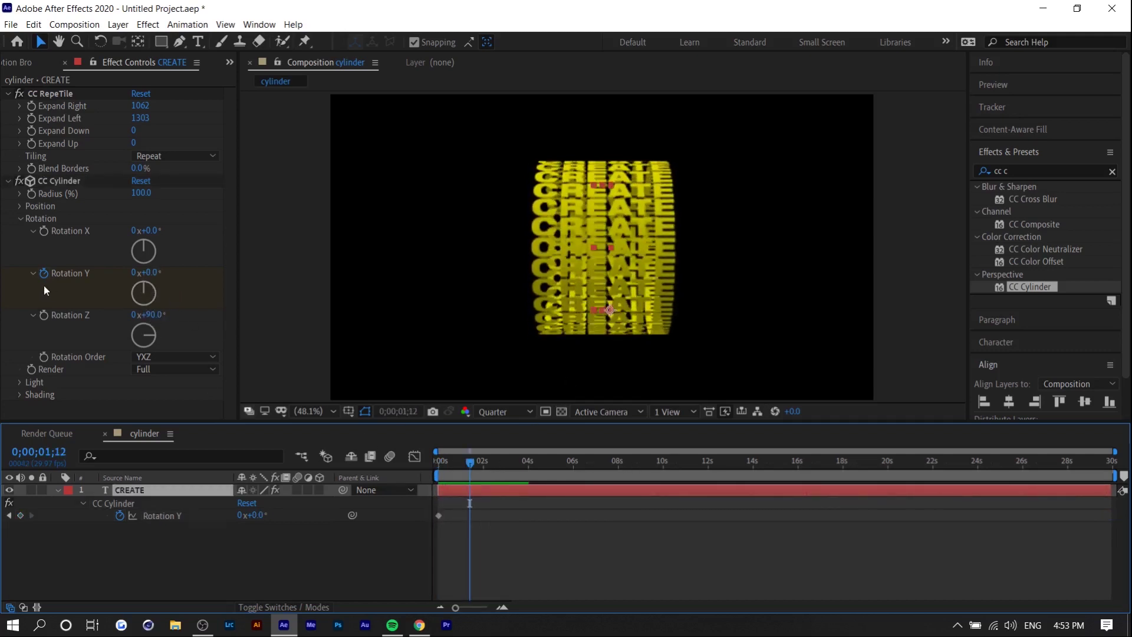
left_click(134, 272)
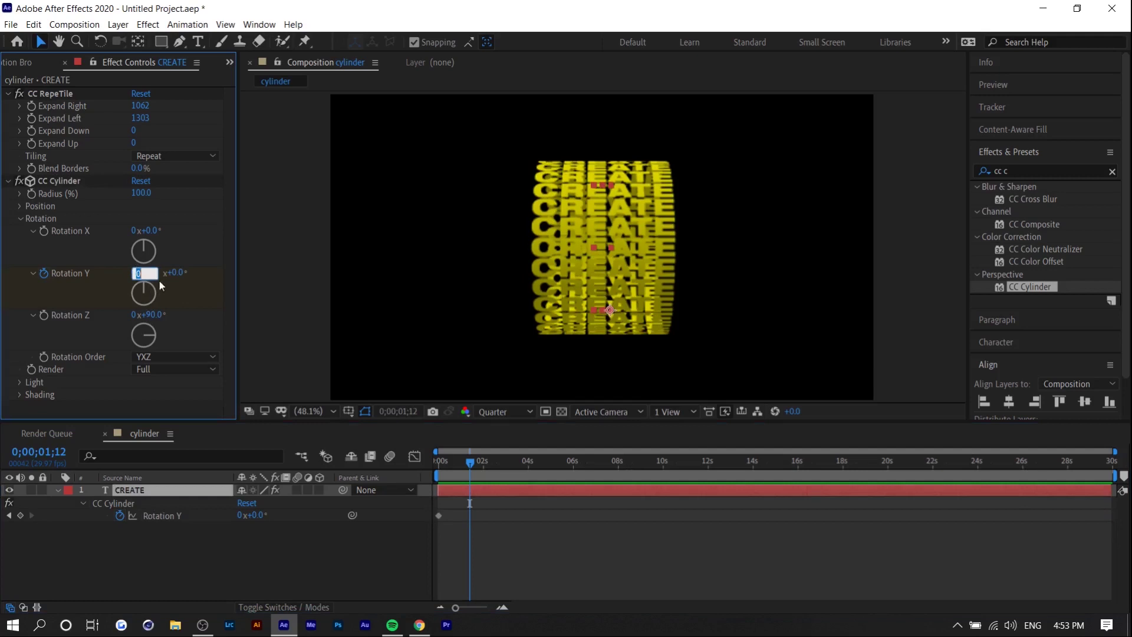
type("3")
left_click(611, 539)
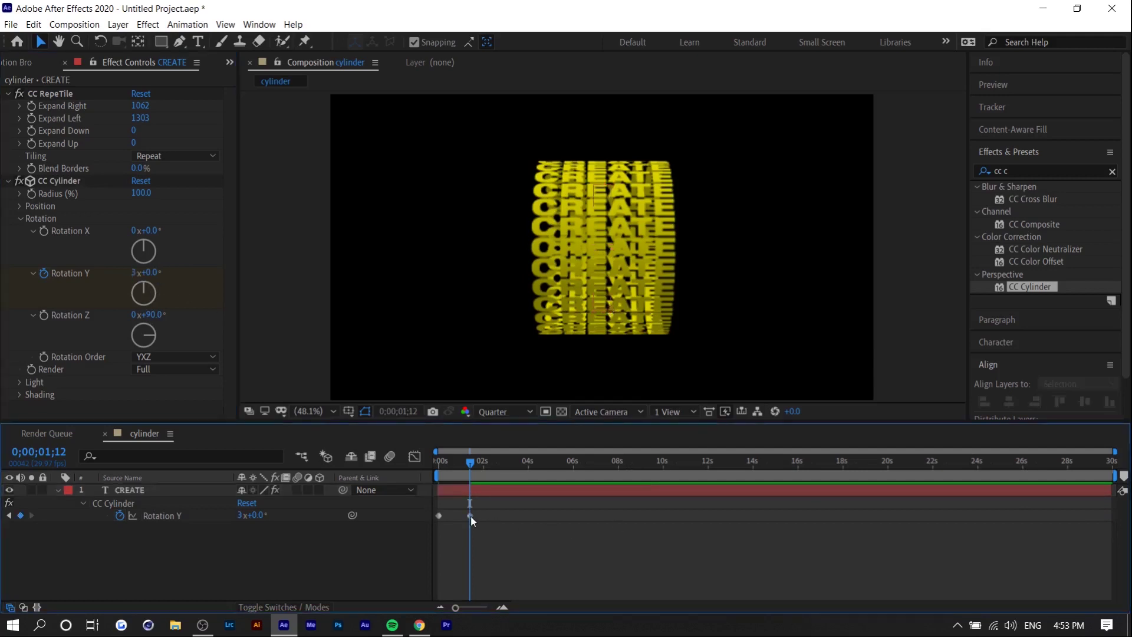
left_click_drag(470, 515, 1117, 514)
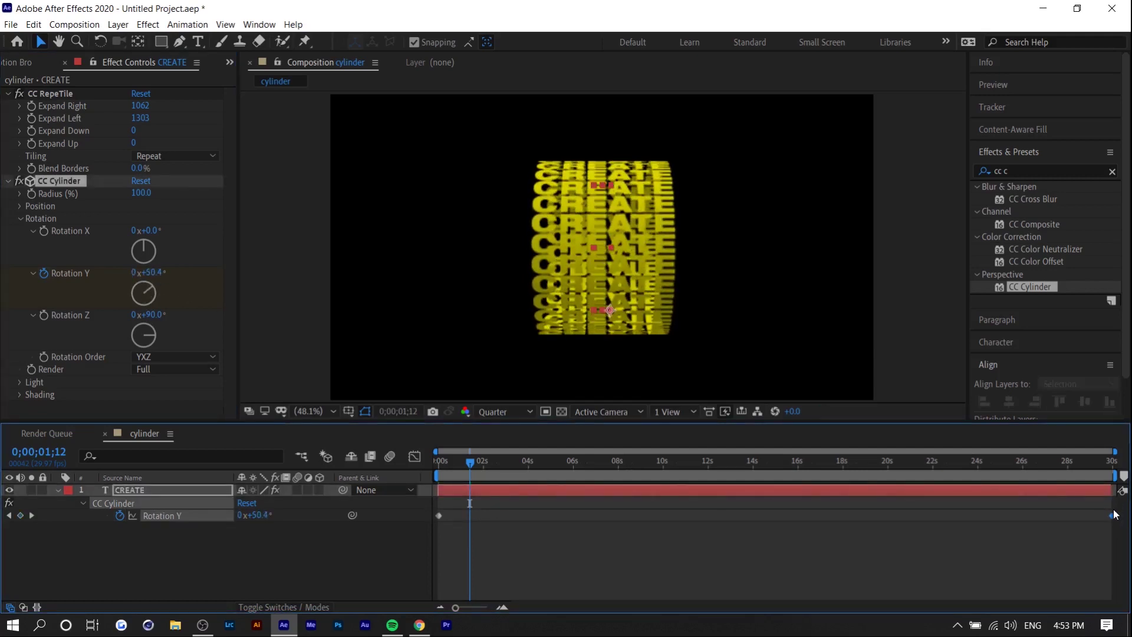
Preview the spin from the start with preview resolution set to Full.
left_click_drag(511, 467, 426, 468)
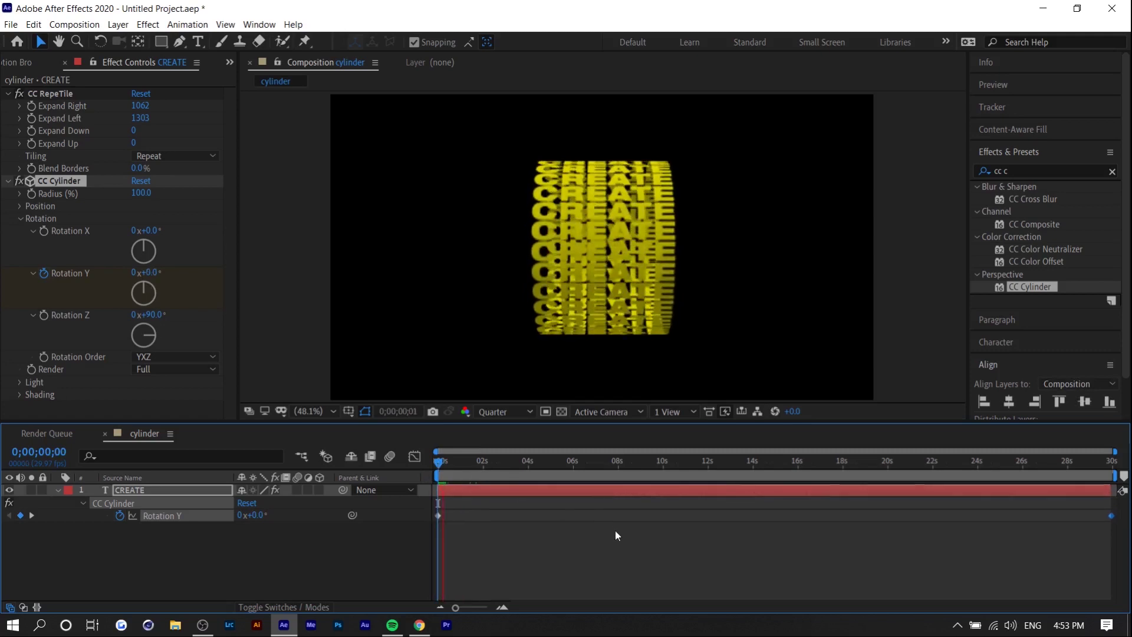
left_click(433, 466)
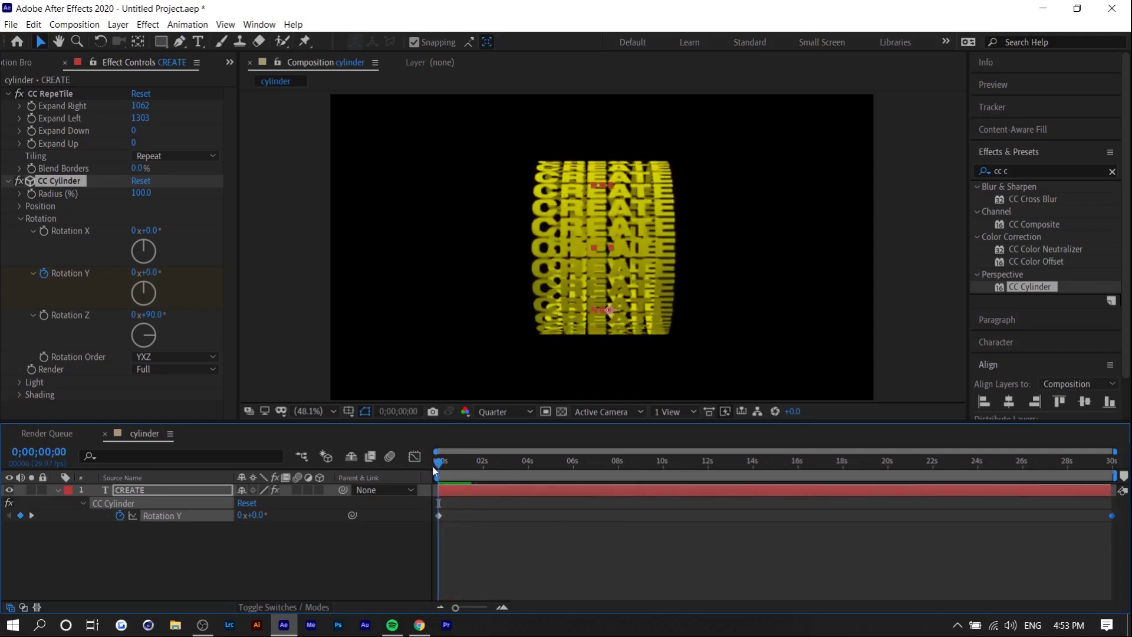
key("space")
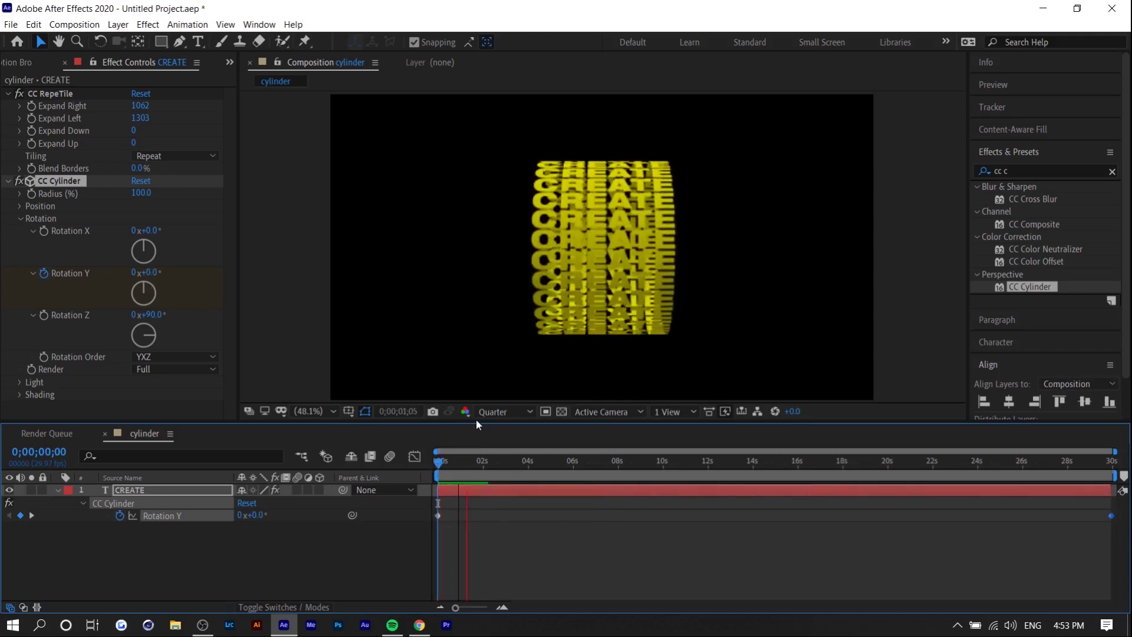
left_click(478, 414)
left_click(495, 438)
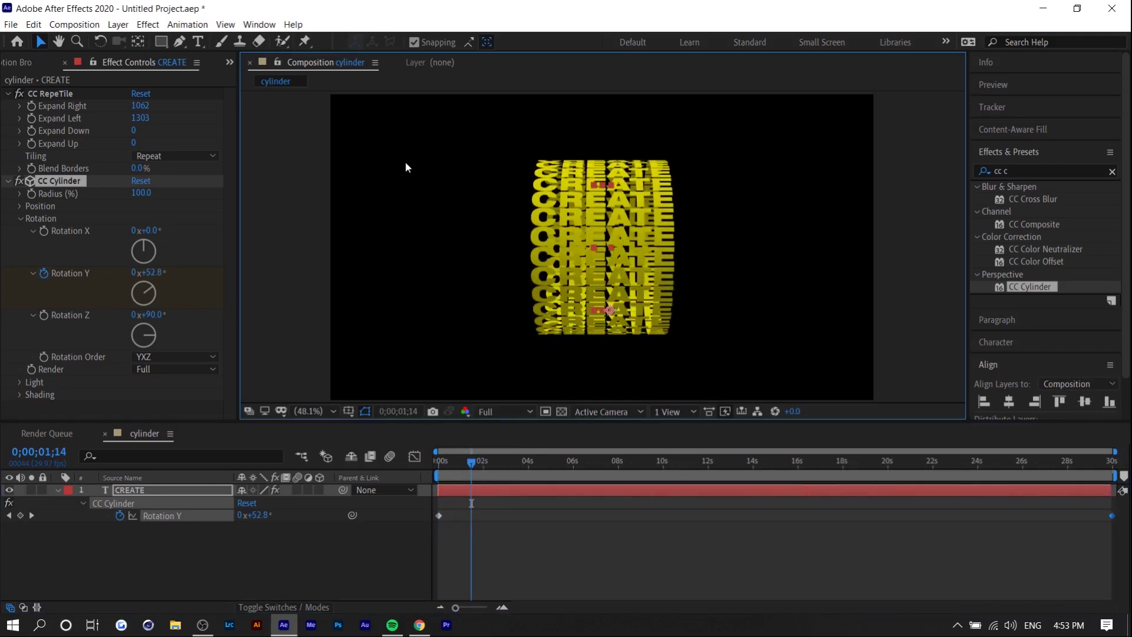
Tilt the cylinder's Rotation X and move its keyframe to 0 seconds.
left_click_drag(141, 230, 170, 230)
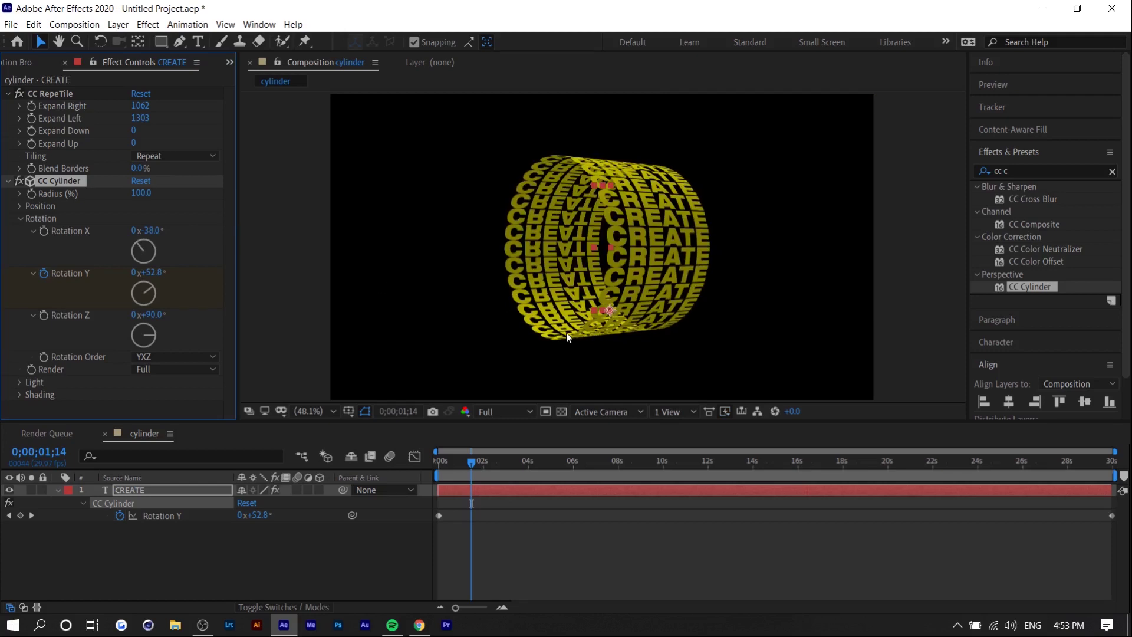
left_click(55, 491)
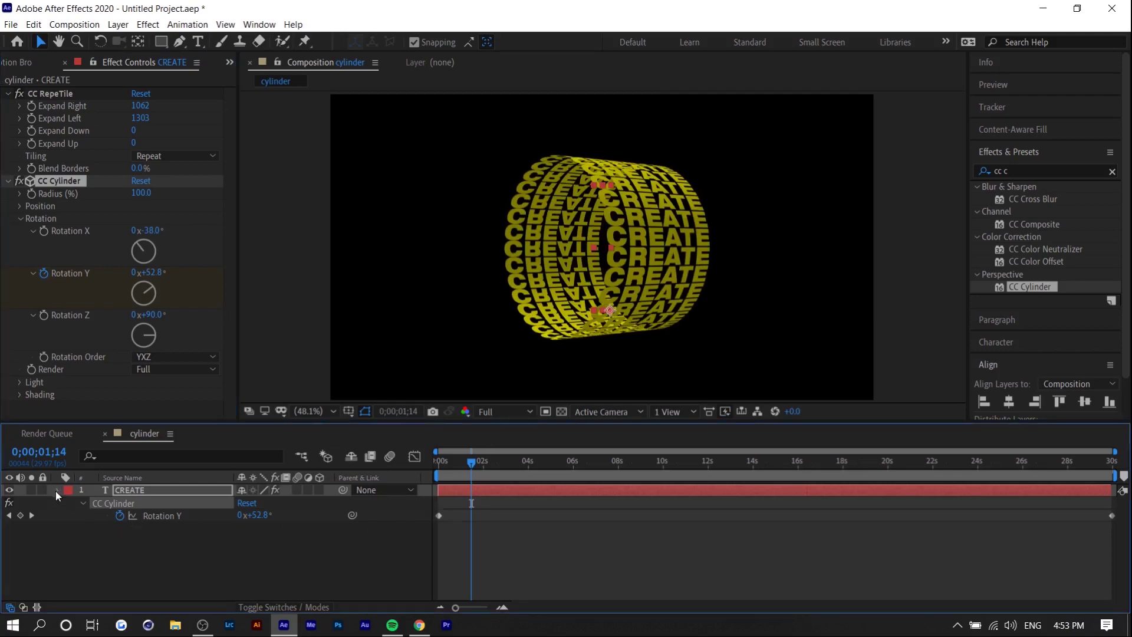
left_click(42, 226)
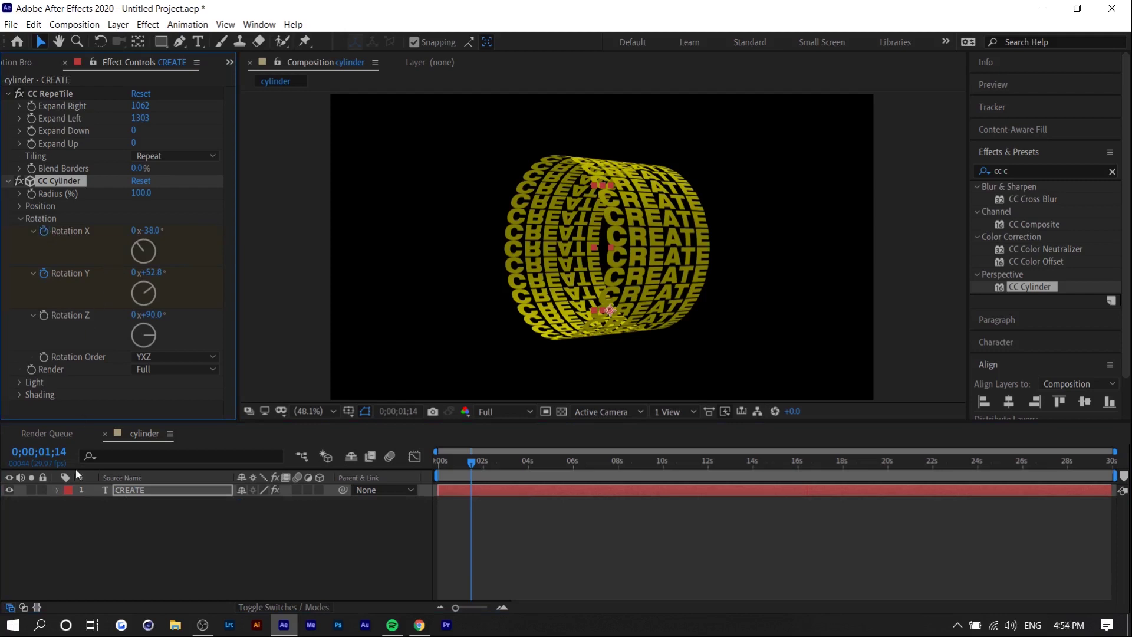
left_click(56, 491)
scroll(97, 557, "down", 3)
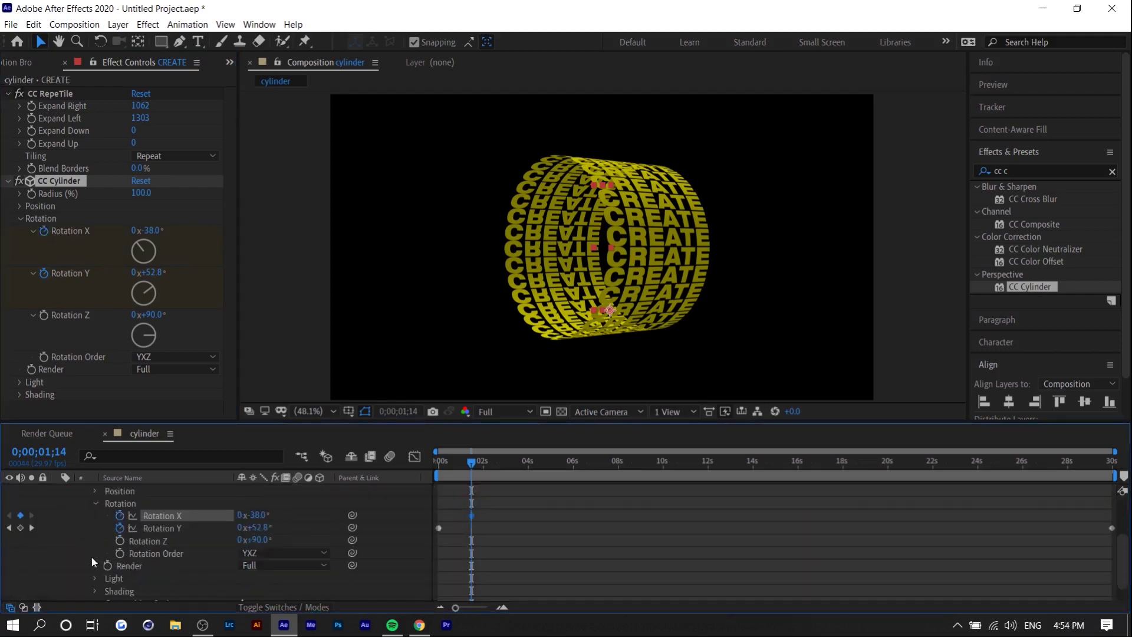
left_click_drag(472, 515, 439, 515)
Key Rotation X at 0° near 8 seconds and move that keyframe to the 30-second end.
left_click(637, 461)
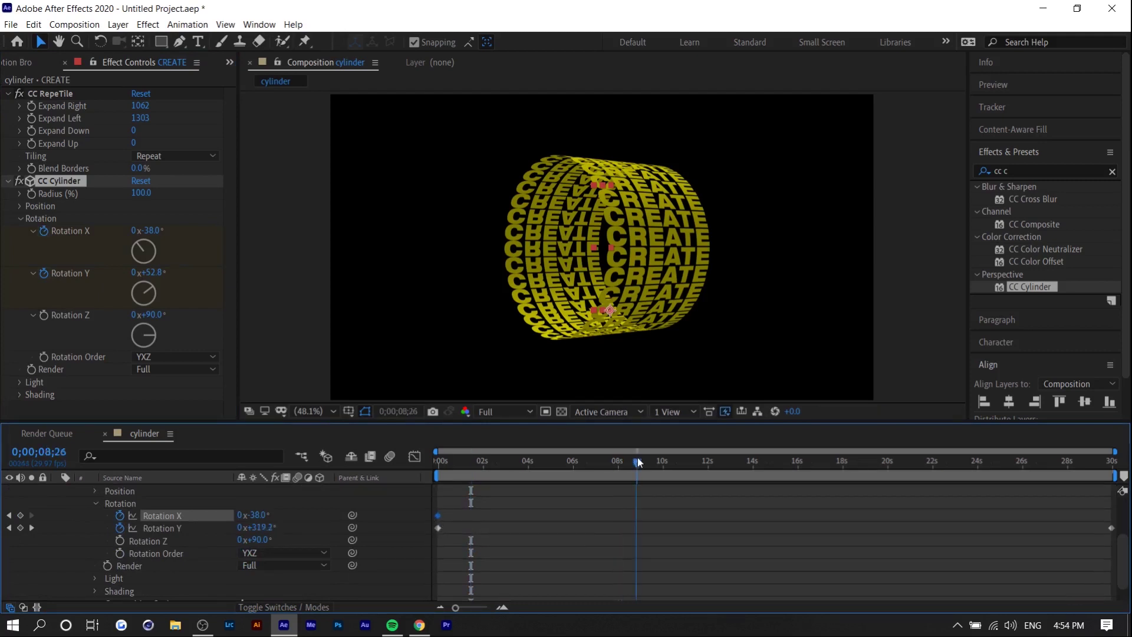
left_click_drag(153, 230, 175, 233)
left_click(157, 231)
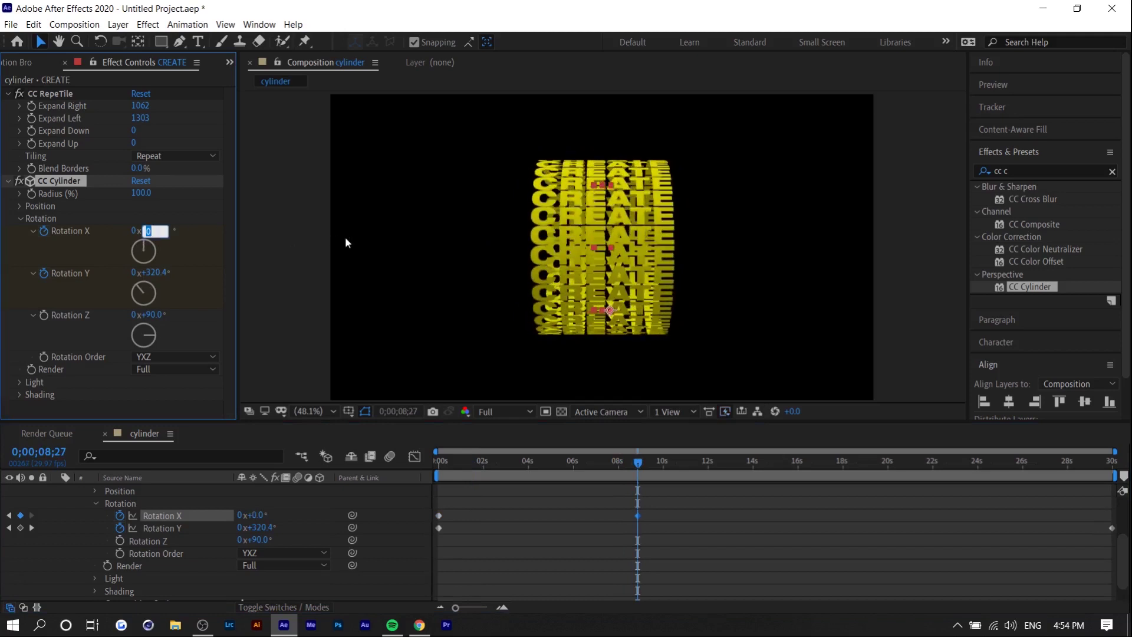
left_click(662, 488)
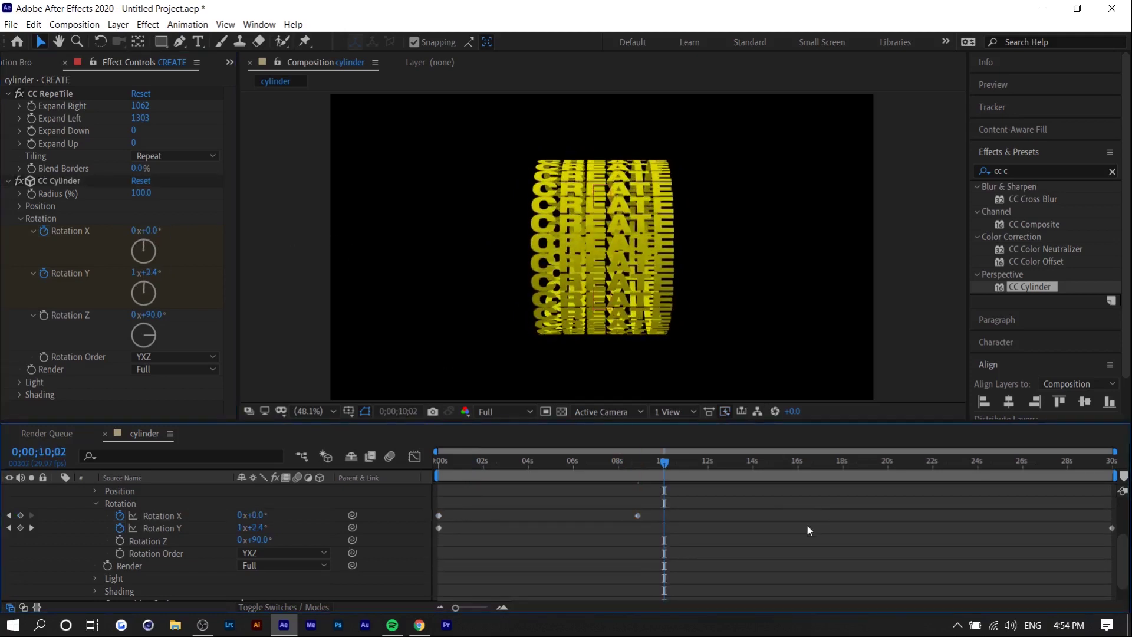
left_click(638, 516)
left_click_drag(640, 517, 1112, 517)
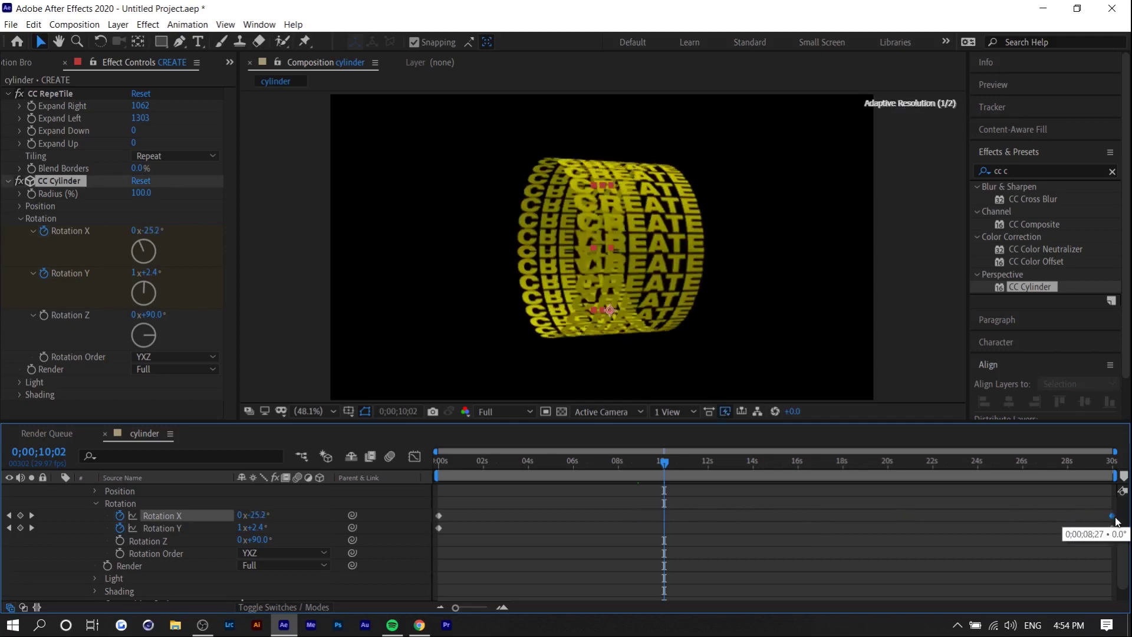
Preview the cylinder spin at Quarter resolution from the start and from about 17 seconds.
left_click_drag(571, 466, 521, 466)
left_click(434, 470)
left_click(561, 516)
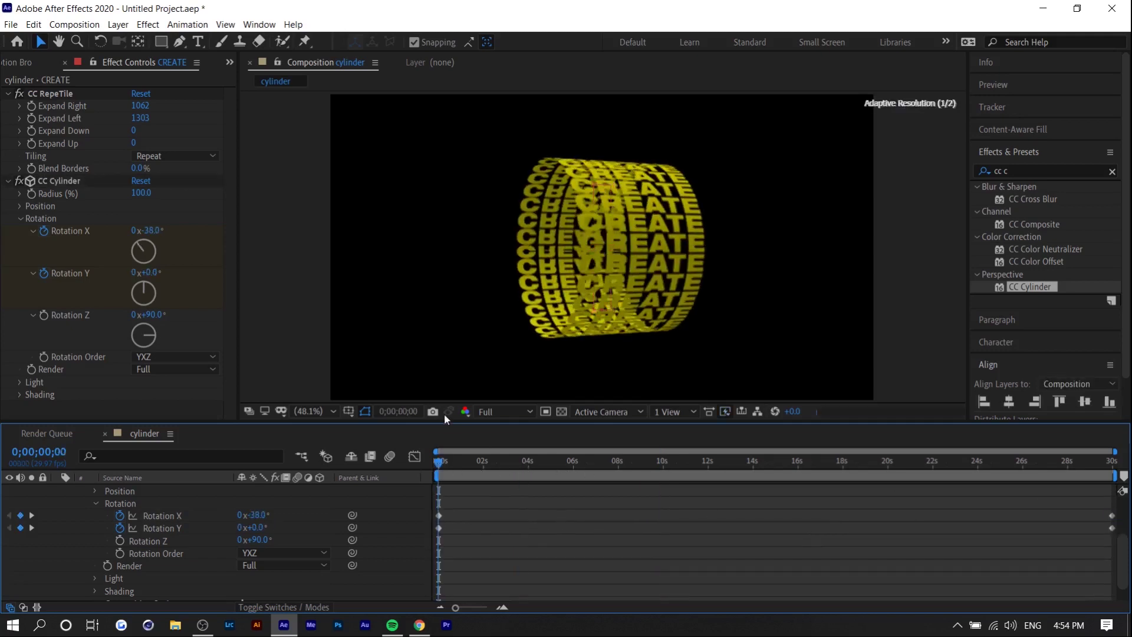
left_click(504, 412)
left_click(503, 496)
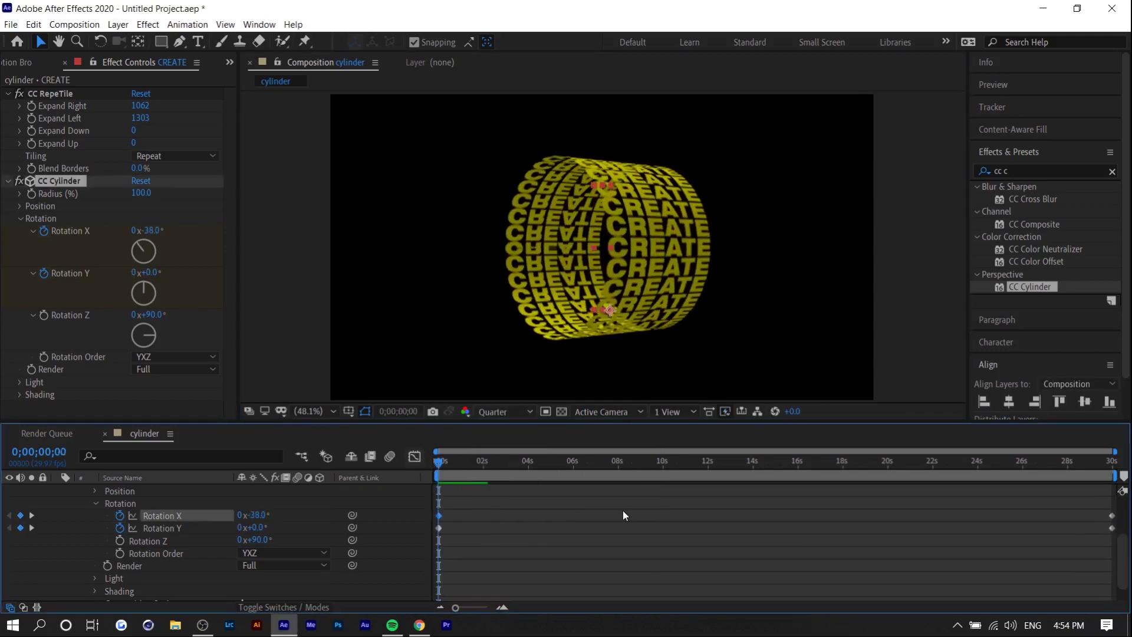
key("space")
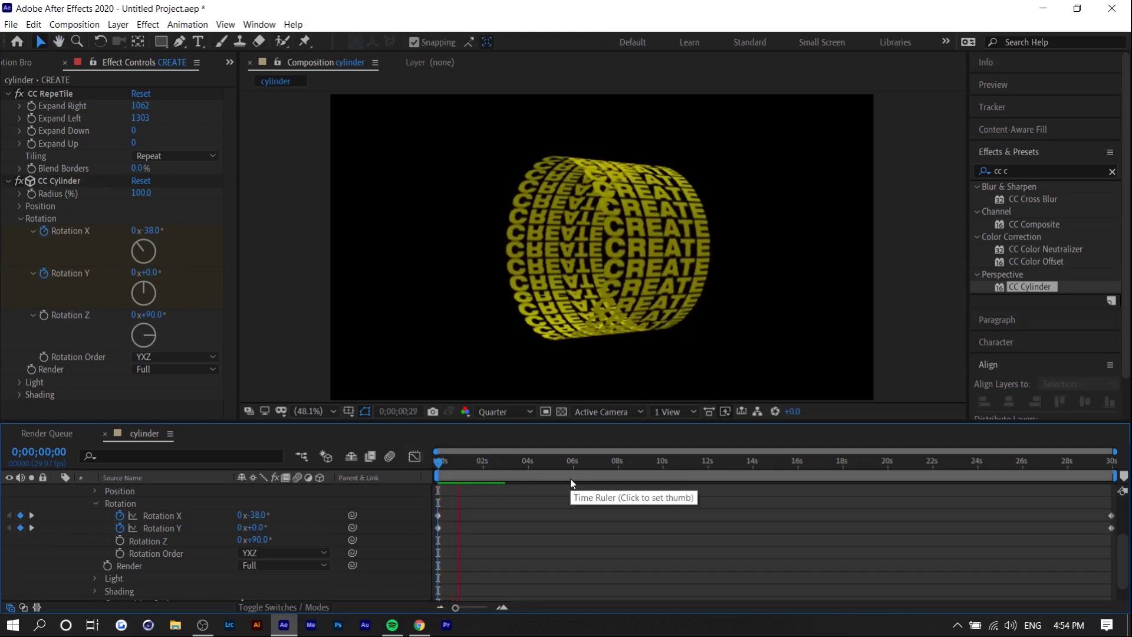
left_click_drag(590, 469, 858, 480)
key("space")
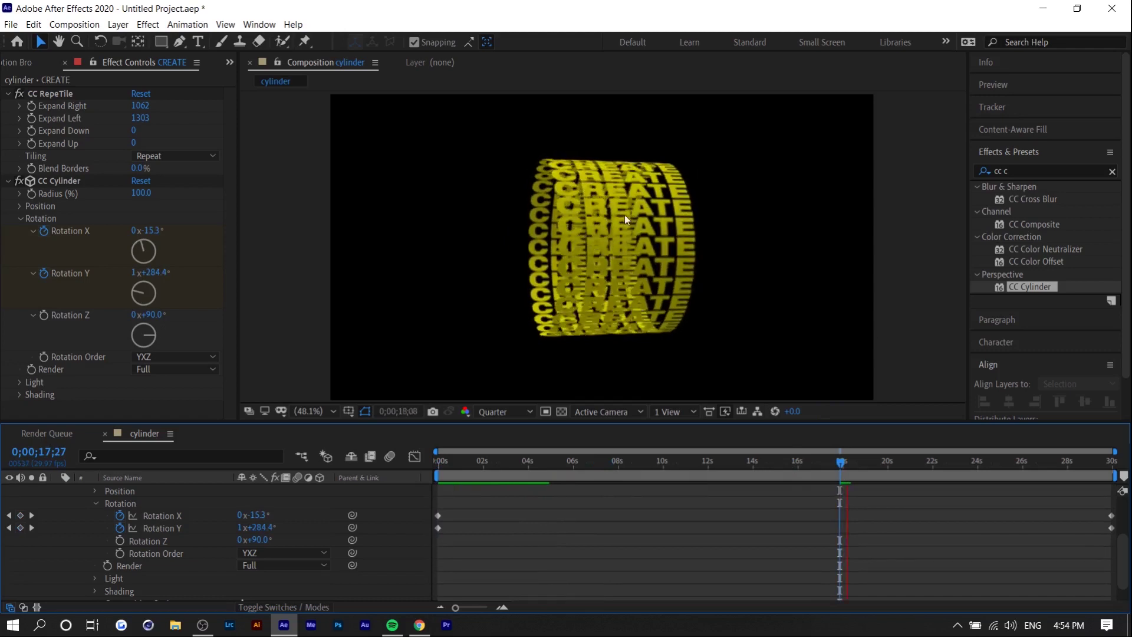
Delete the last Rotation X keyframe so the cylinder stays upright at 0°.
left_click_drag(956, 459, 475, 461)
left_click(1111, 516)
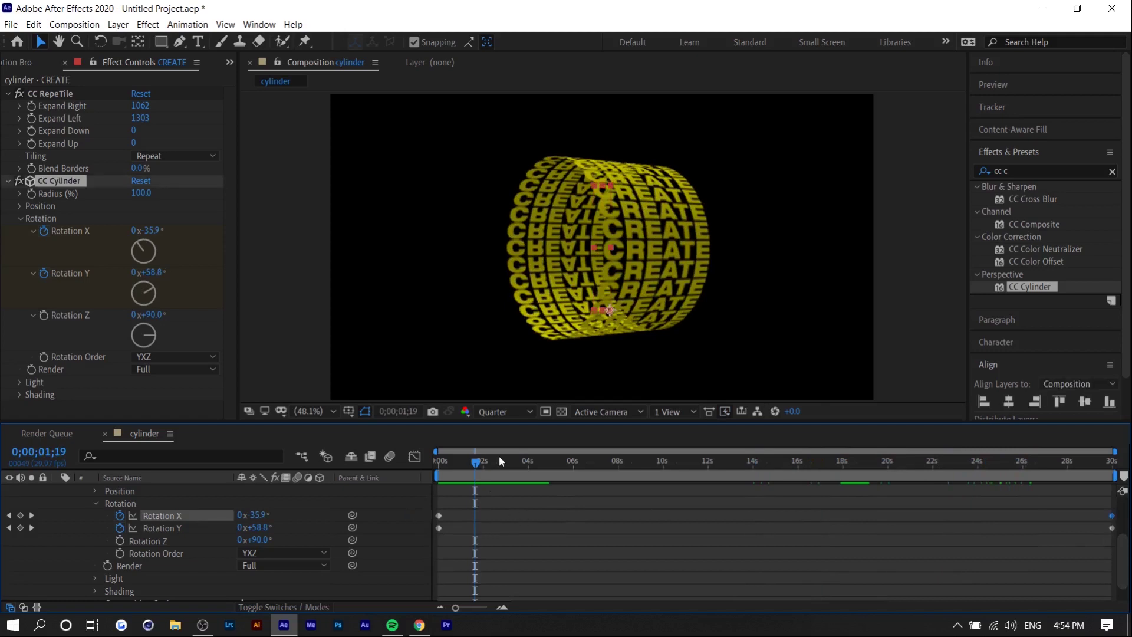
key("Delete")
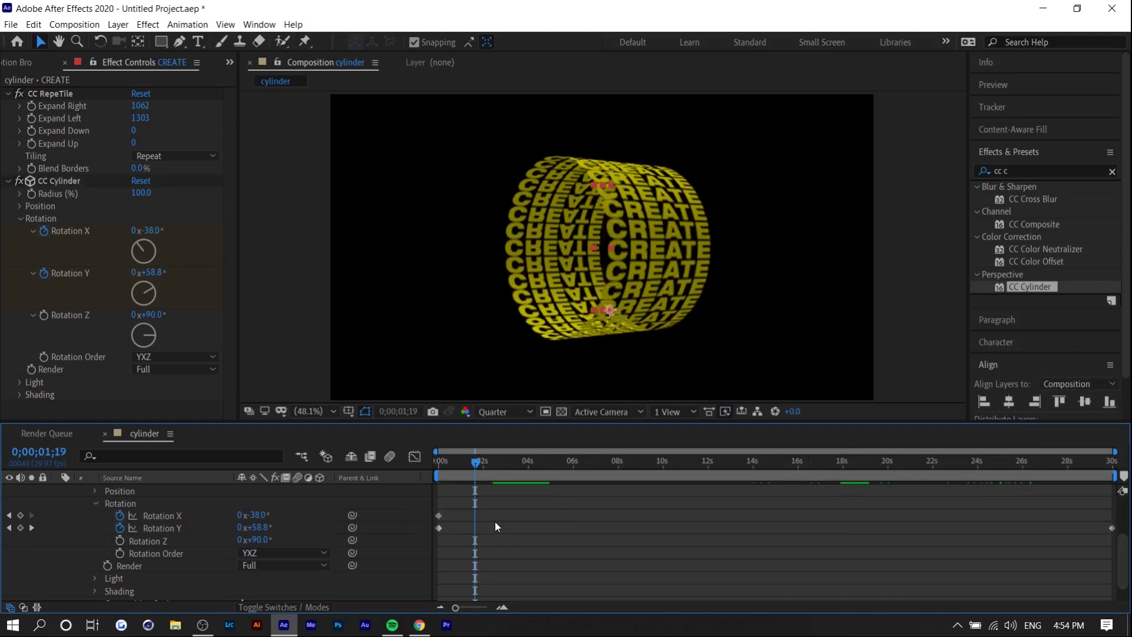
Search for CC Light Rays and apply it to the CREATE layer.
left_click(1024, 171)
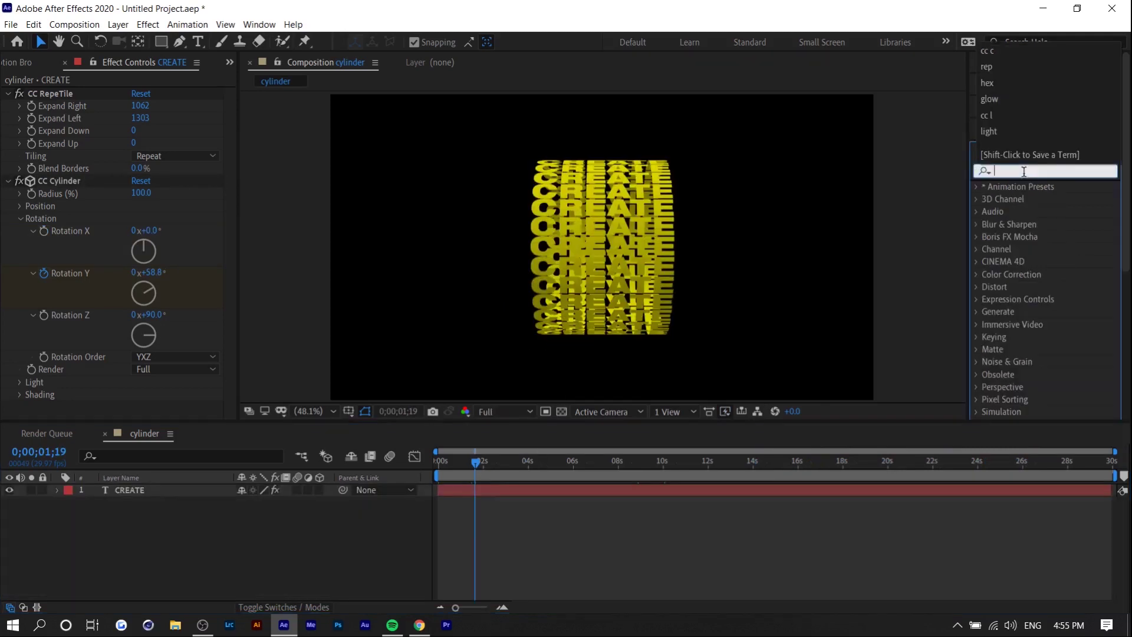
left_click(1024, 171)
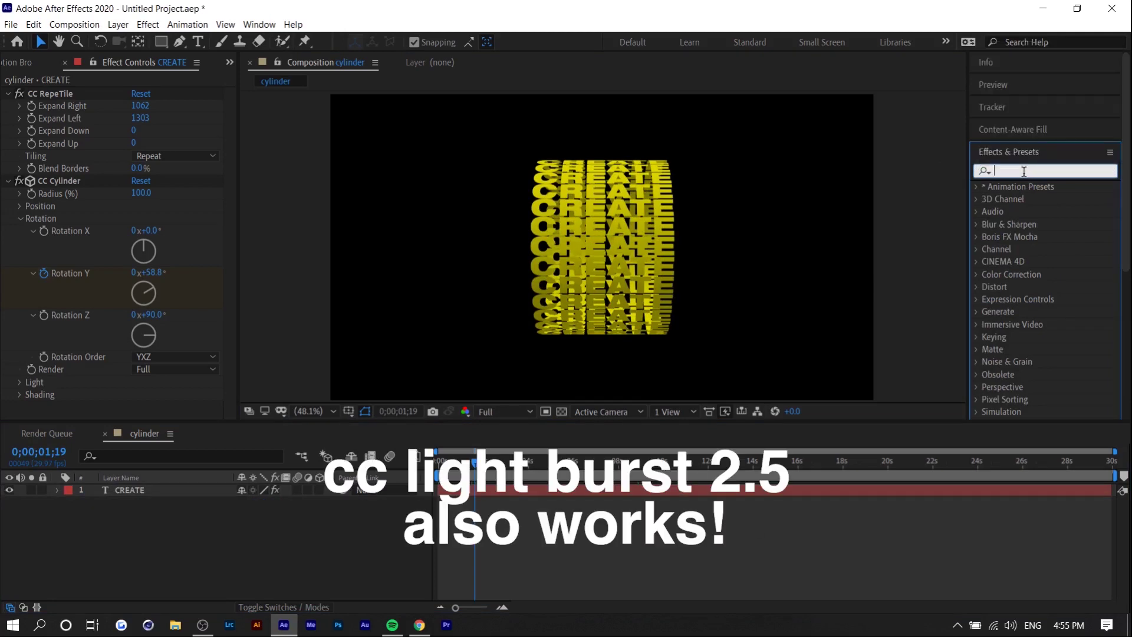
type("cc lig")
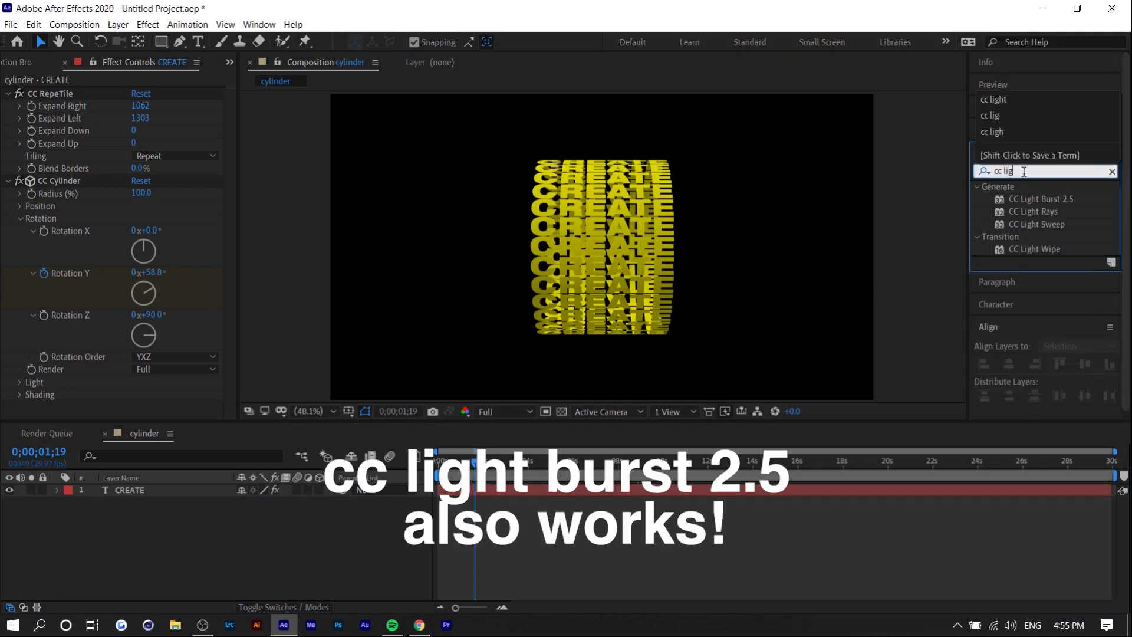
type("h")
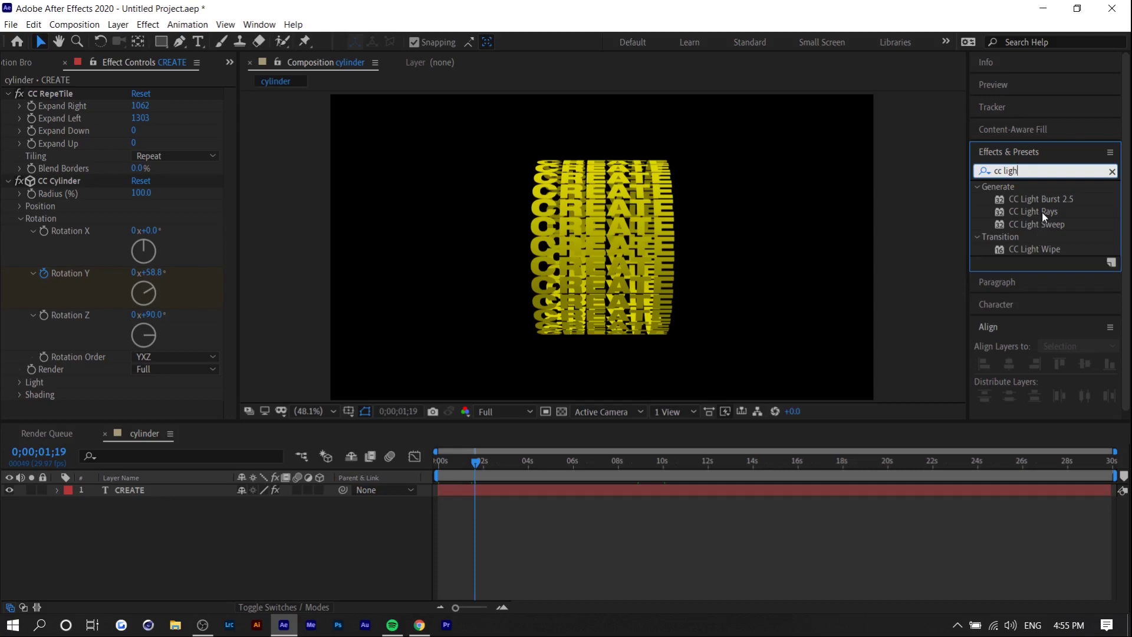
left_click_drag(1042, 213, 453, 488)
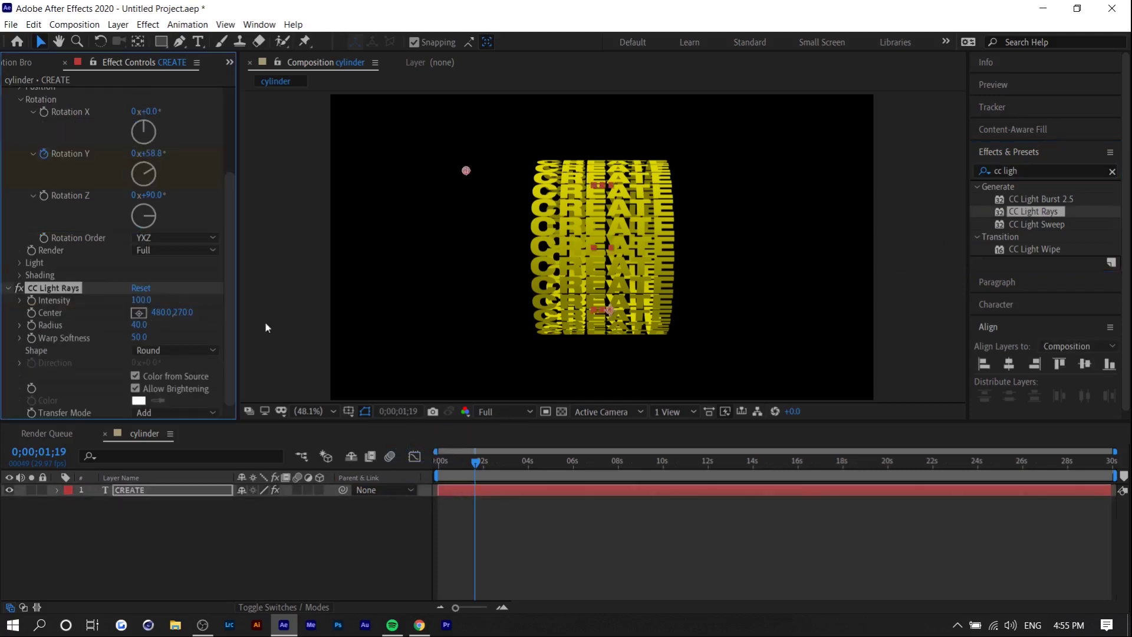
Centre the light rays on the cylinder, set Warp Softness to 117, and preview.
left_click(137, 314)
left_click(602, 247)
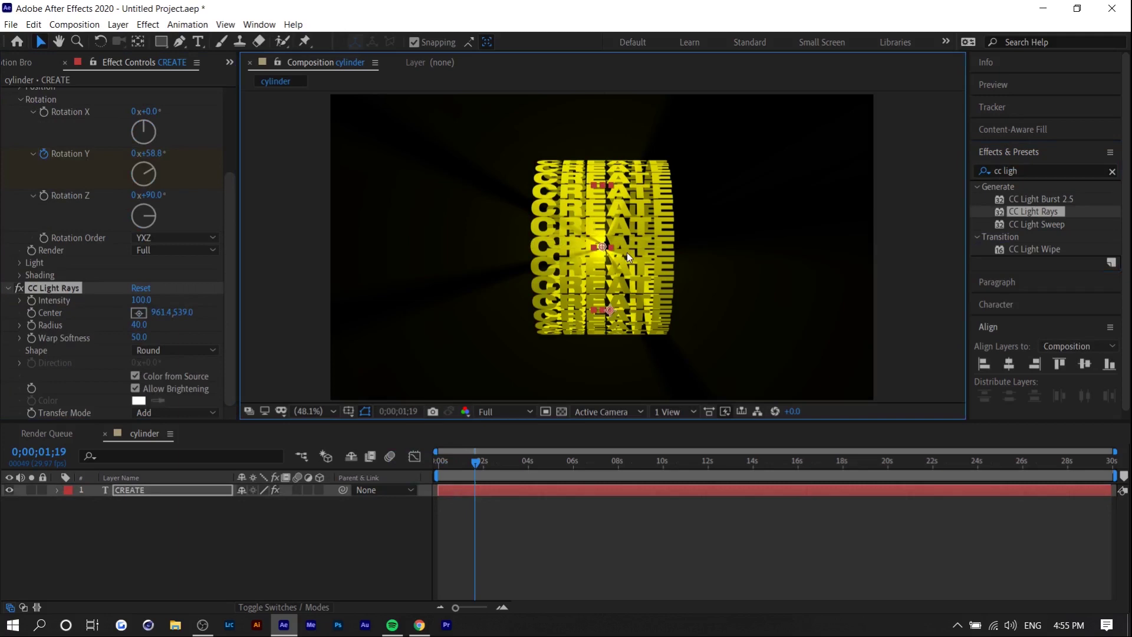
left_click_drag(140, 337, 656, 406)
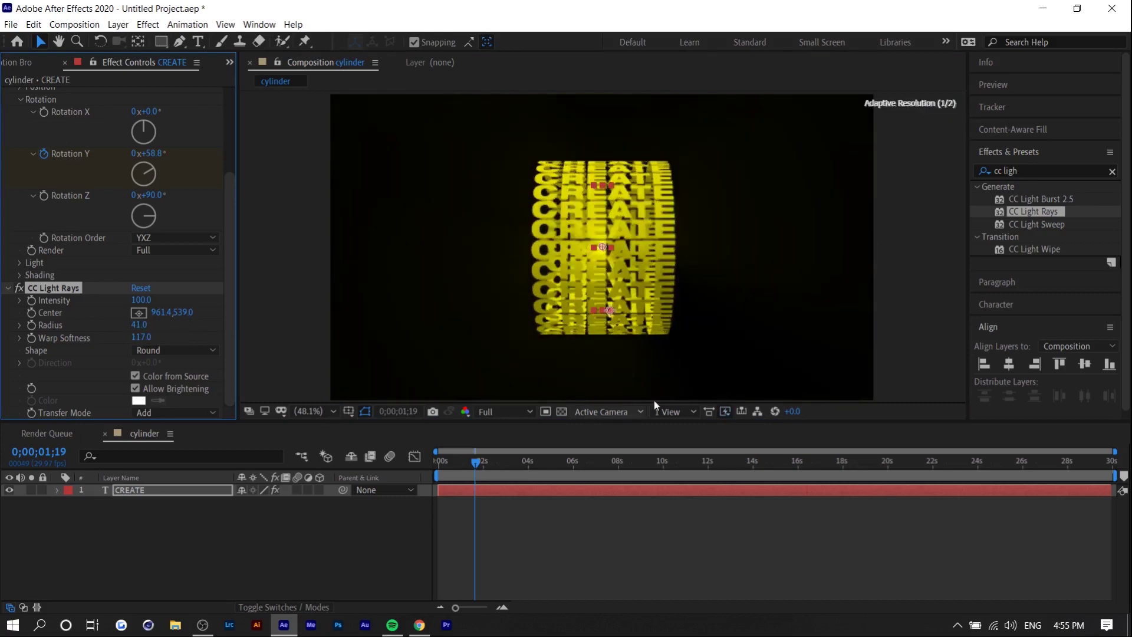
key("space")
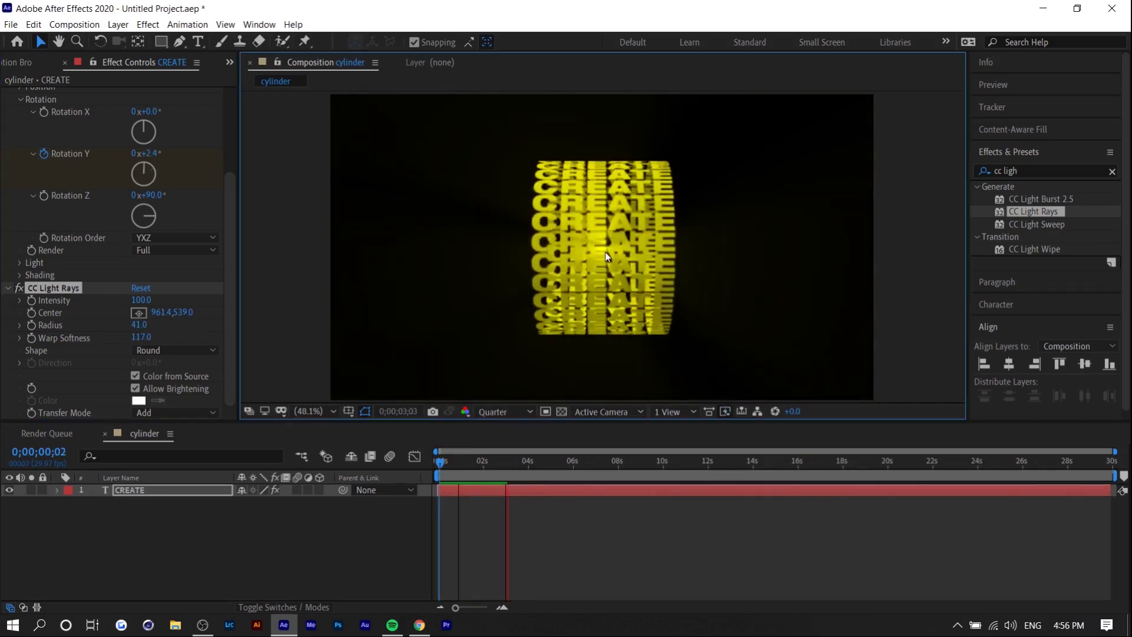
mouse_move(451, 468)
left_mouse_down()
mouse_move(495, 476)
mouse_move(470, 472)
left_mouse_up()
Search for Glow and apply it to the CREATE layer.
scroll(82, 290, "up", 5)
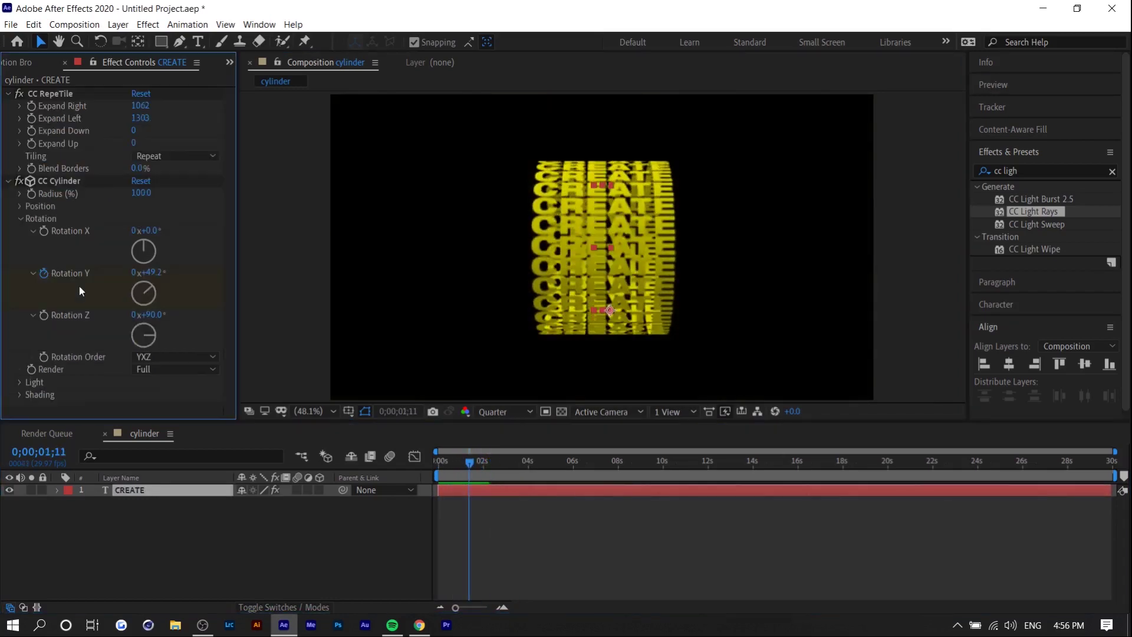
left_click(1038, 171)
type("glow")
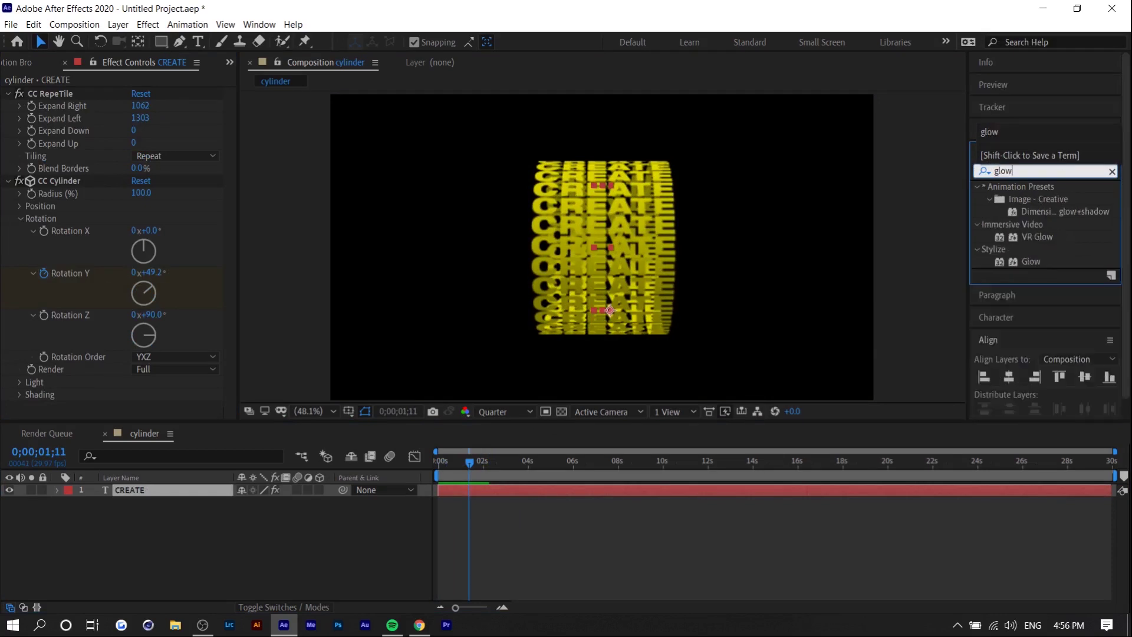
left_click_drag(1034, 261, 512, 491)
Lower the Glow Threshold slightly and preview from about 2 seconds.
left_click_drag(133, 233, 182, 243)
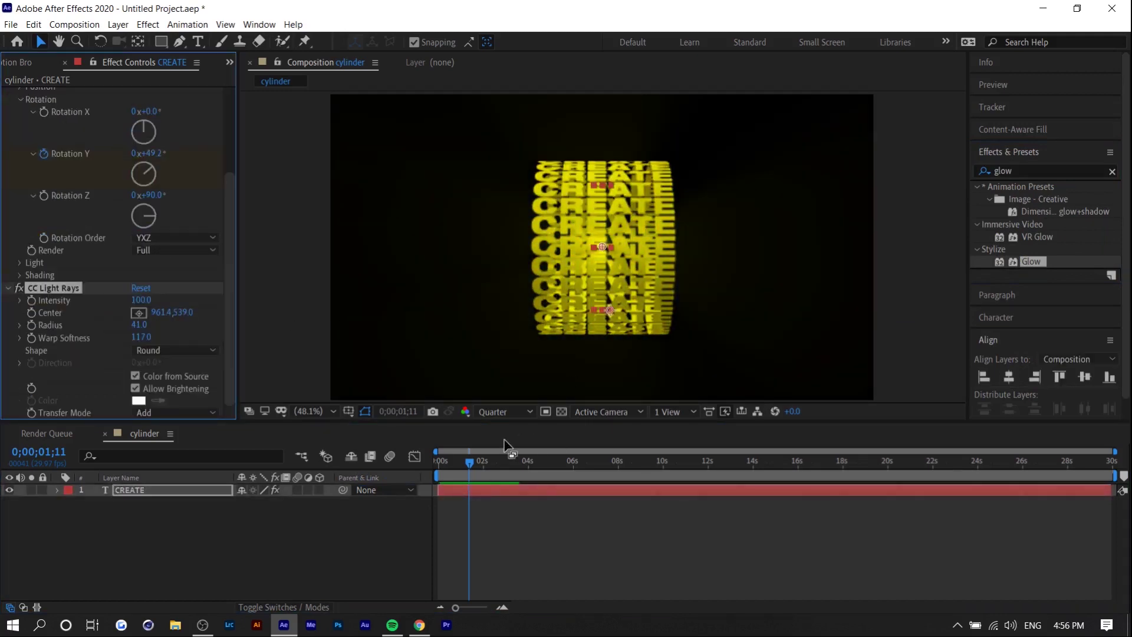
left_click(487, 458)
key("space")
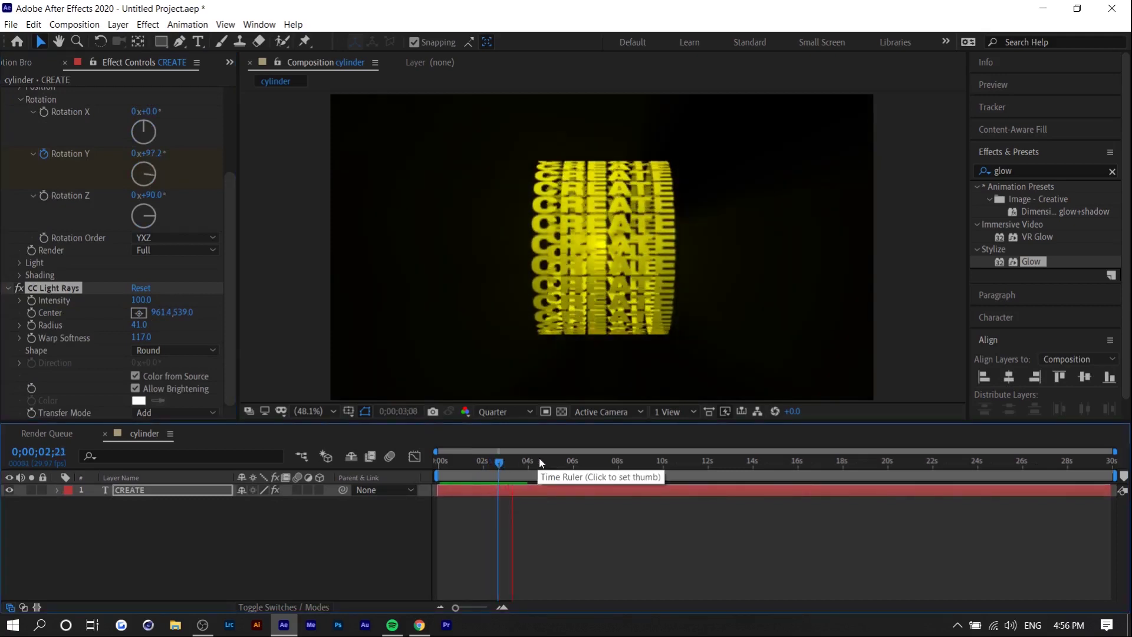
Search for the Fill effect and apply it to the CREATE layer.
left_click(1026, 170)
type("fill")
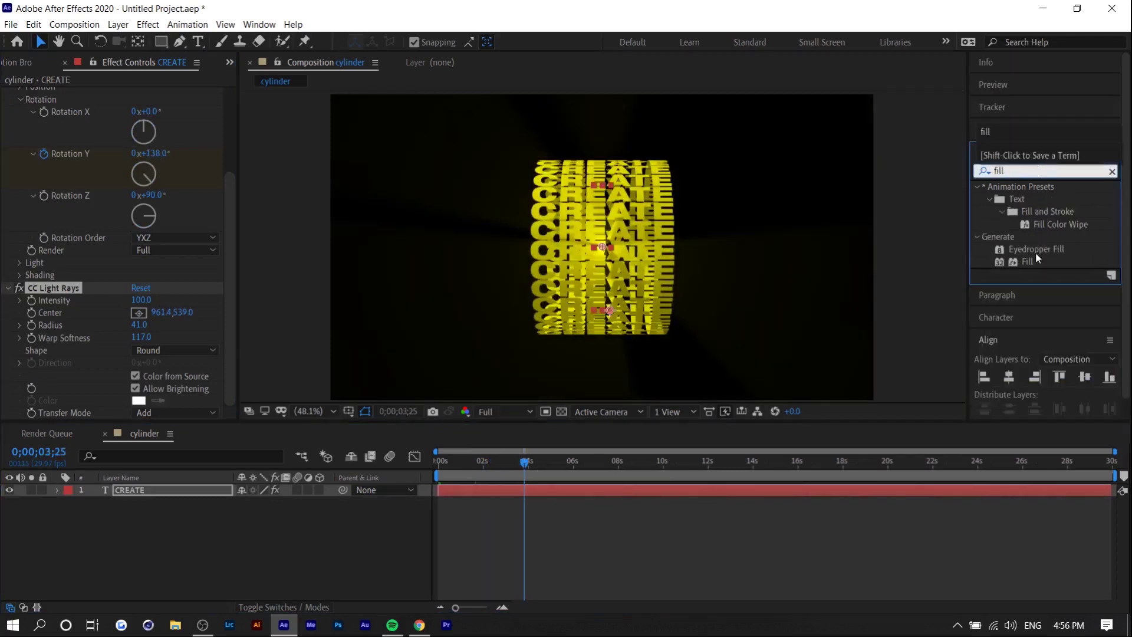
left_click_drag(1028, 262, 177, 491)
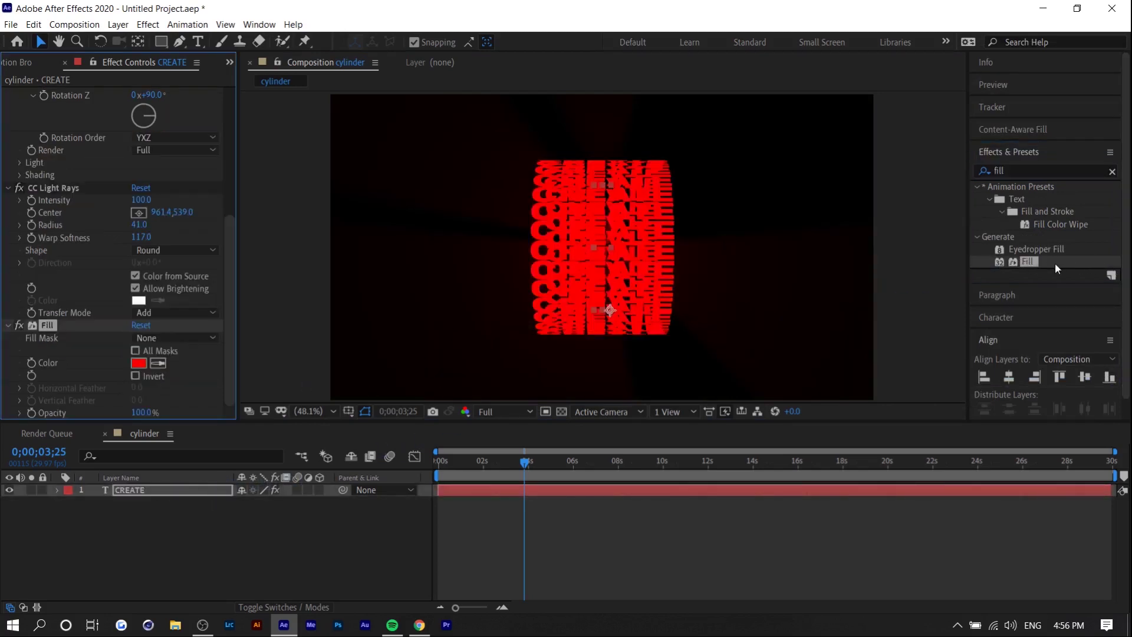
Change the Fill colour to bright yellow F5DD1A.
left_click(136, 364)
left_click_drag(926, 384, 883, 353)
mouse_move(988, 472)
left_mouse_down()
mouse_move(988, 418)
mouse_move(985, 450)
left_mouse_up()
left_click_drag(883, 353, 951, 301)
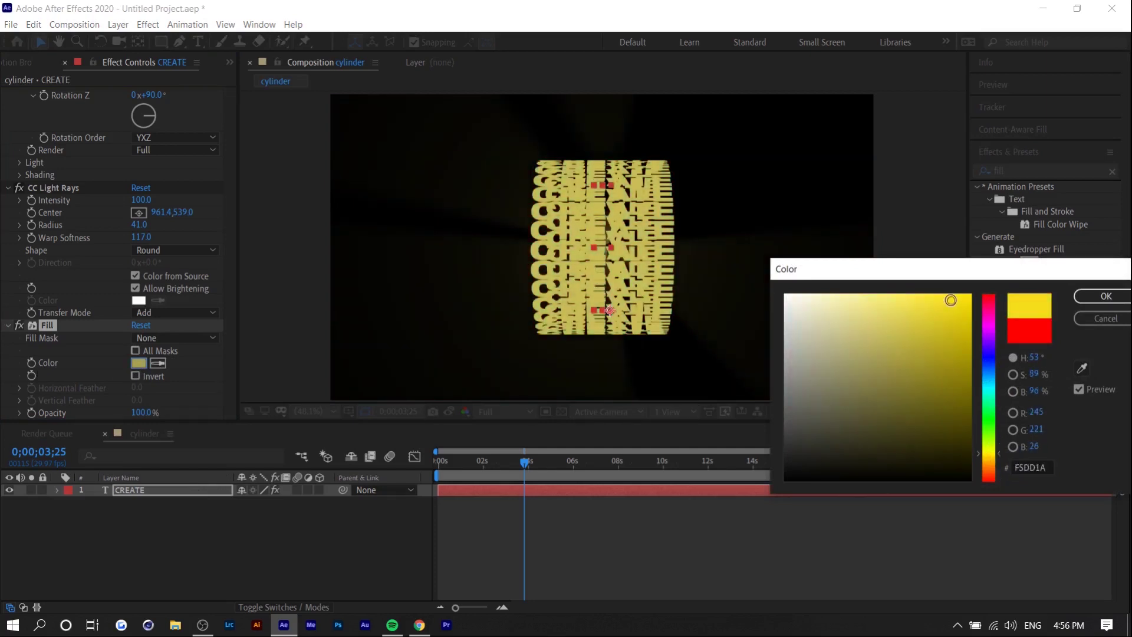
key("Return")
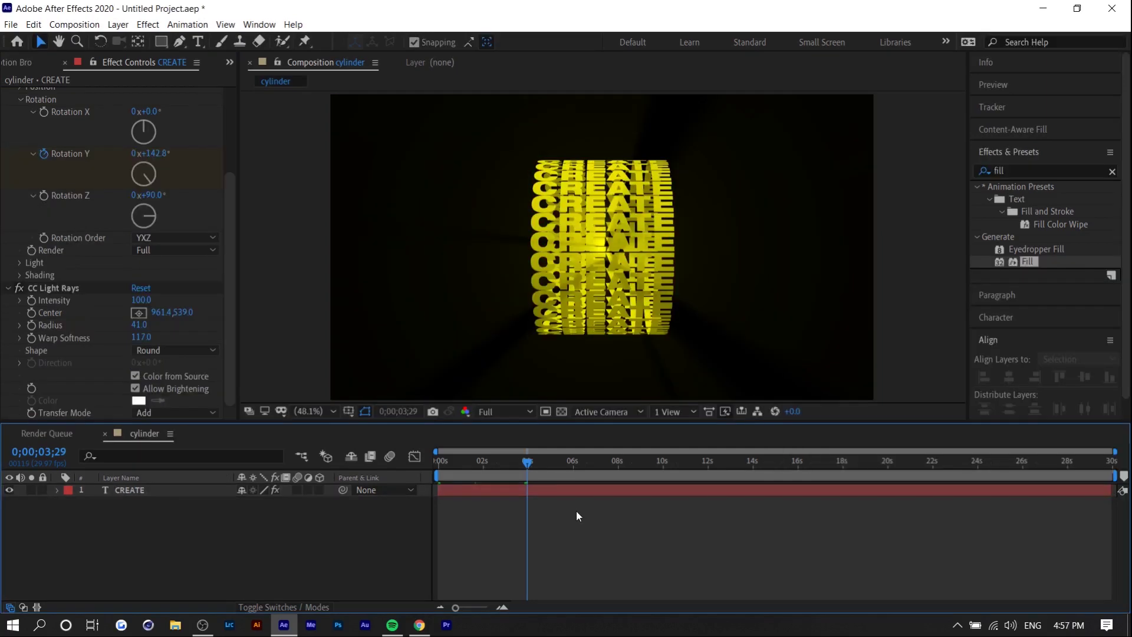